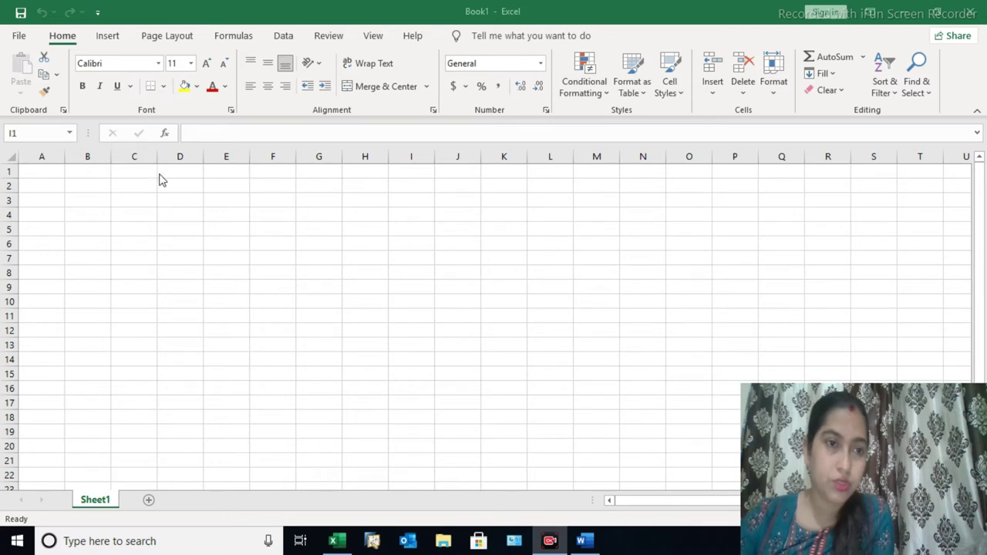
Enter the Sr and Name headers in row 2 and fill serial numbers 1 to 7 down column A.
left_click(99, 193)
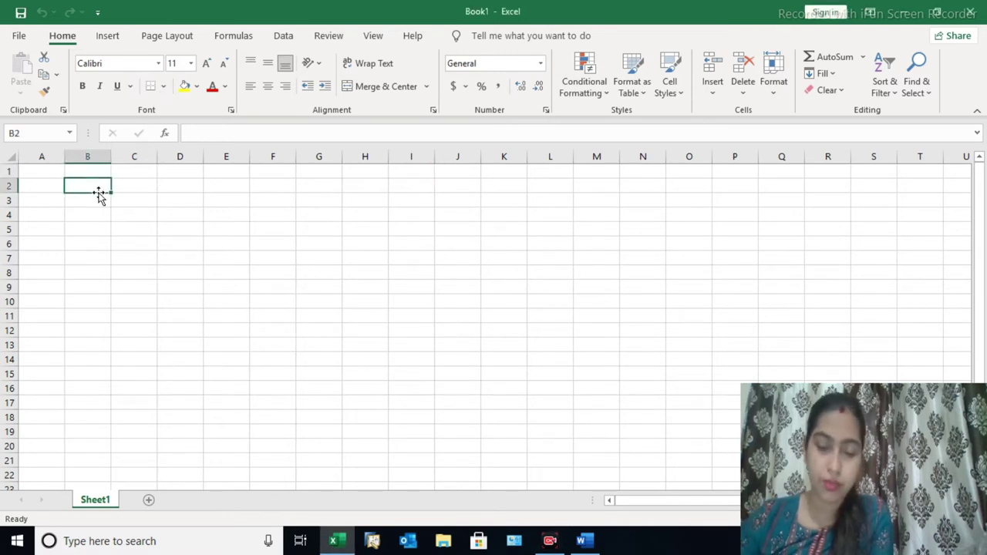
key("Left")
type("S")
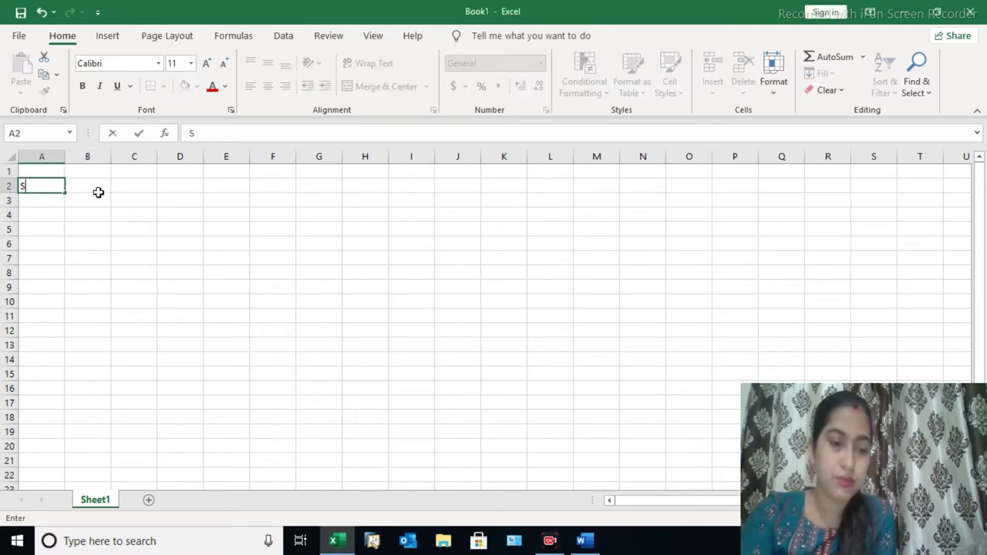
key("Return")
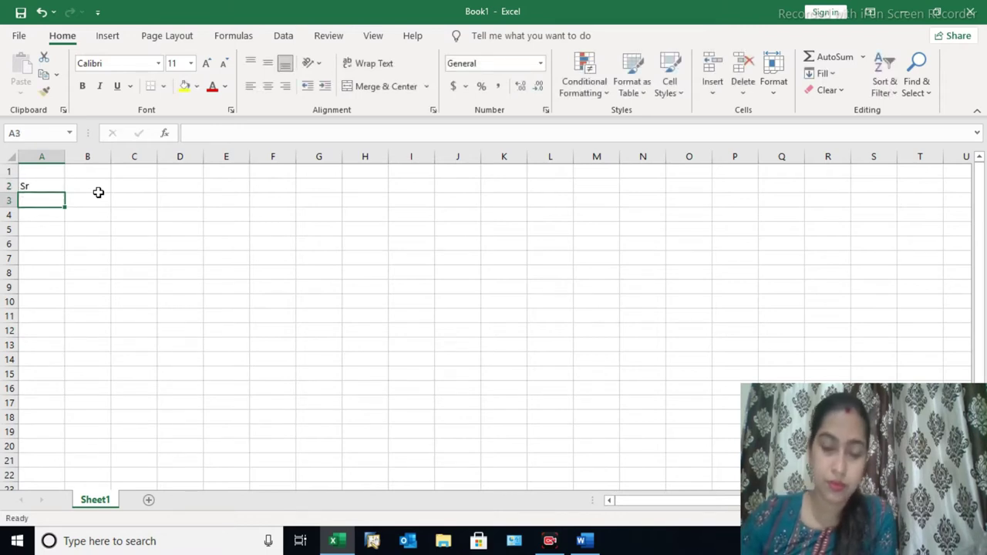
left_click(98, 192)
type("Nm")
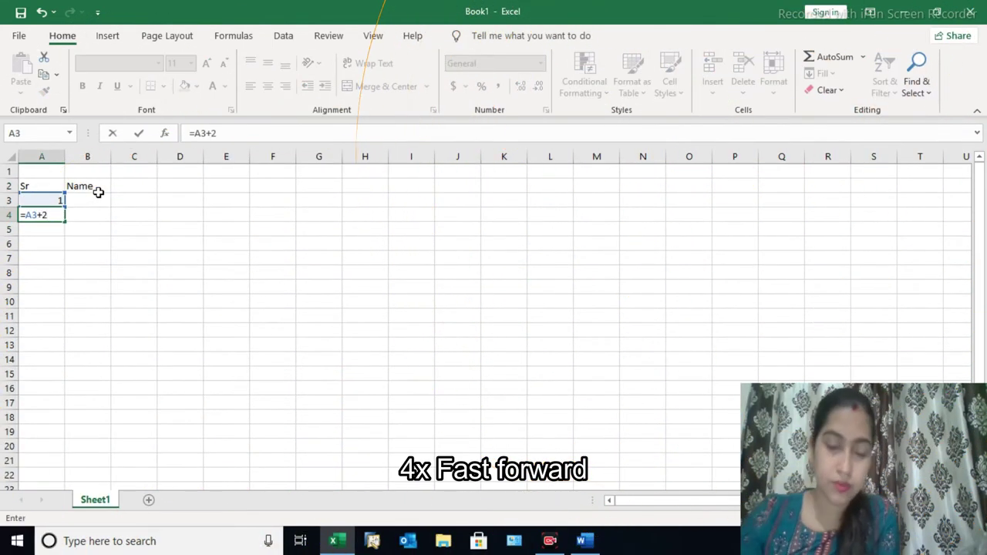
left_click_drag(66, 222, 65, 293)
Enter the seven student names, then the Math and History headers with their first scores.
key("Return")
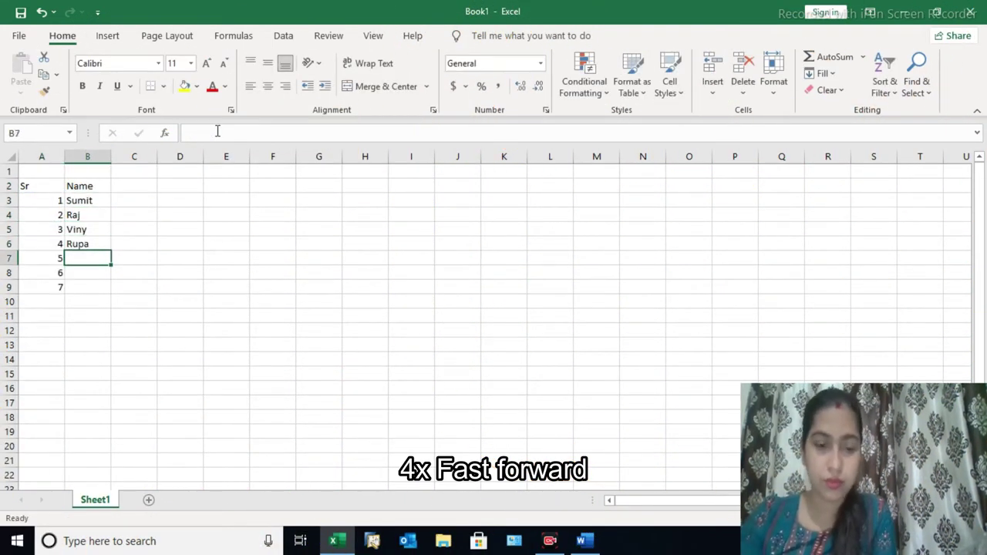
key("Up")
key("Up")
key("Up")
key("Right")
type("Math\t")
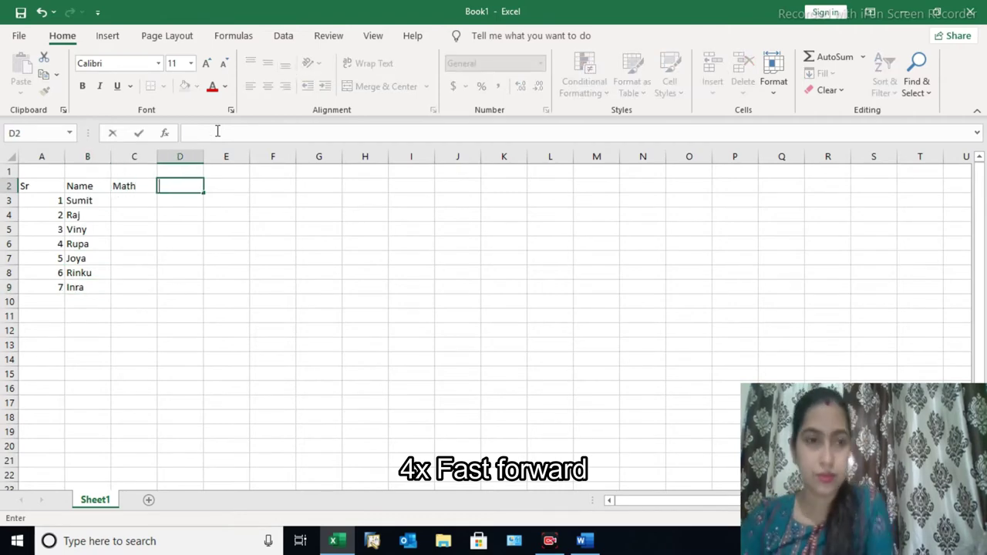
type("History 82\t35 75\t53 43\t90 55\t56 60")
Finish the remaining scores and add a Total header with the formula =C3+D3.
key("ctrl+Return")
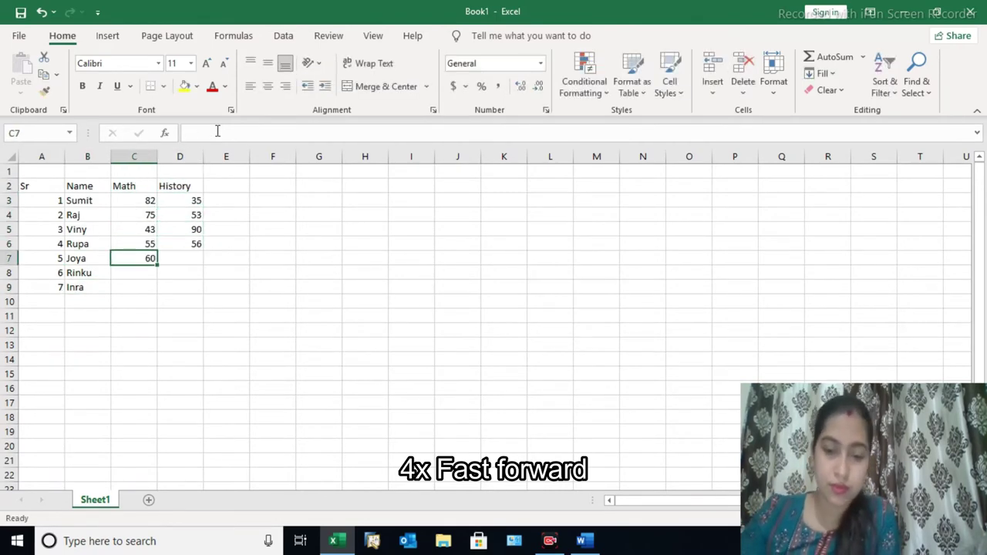
type("80 80\t80 60\t90")
key("Up")
key("Up")
key("Up")
key("Right")
key("Right")
type("Total =C3+D3")
Select the header row A2:E2 for highlighting and add the label Cut in A11.
left_click_drag(25, 186, 161, 235)
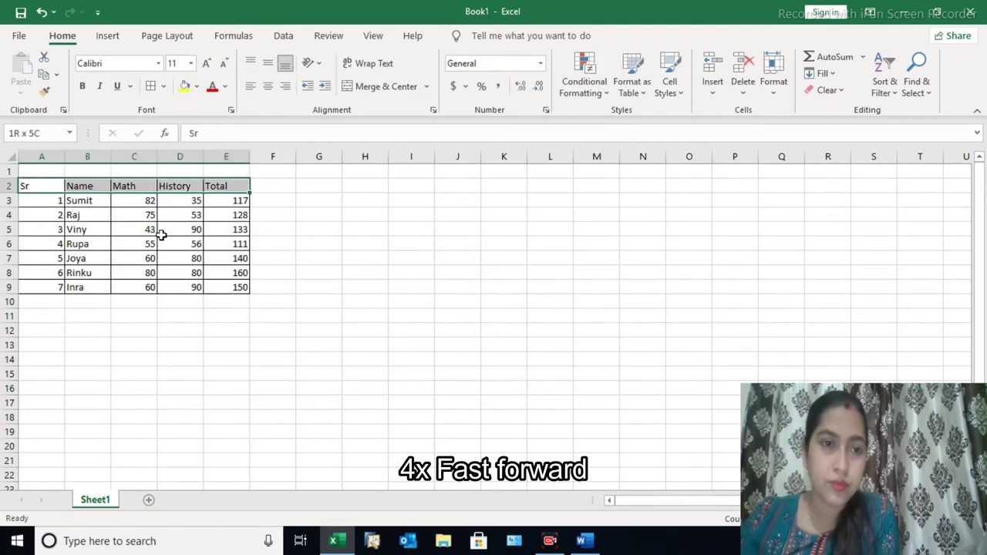
type("Cut")
key("ctrl+Return")
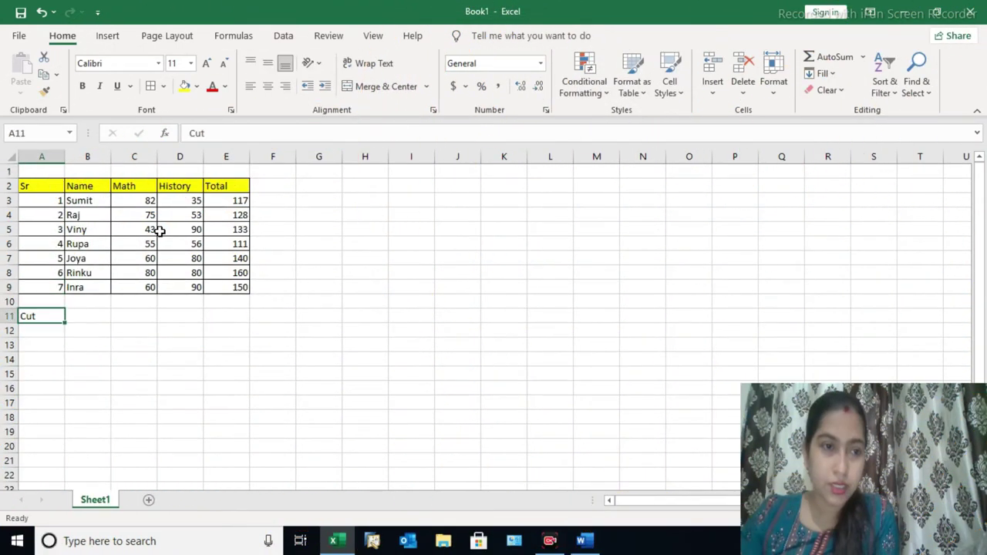
Type the label First Step in B11.
key("Tab")
type("F")
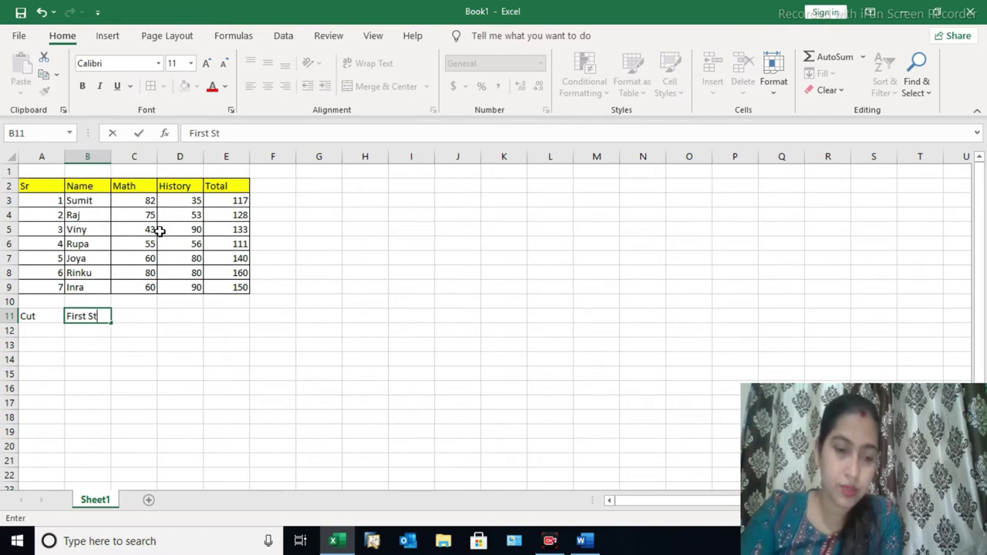
type("p")
key("Return")
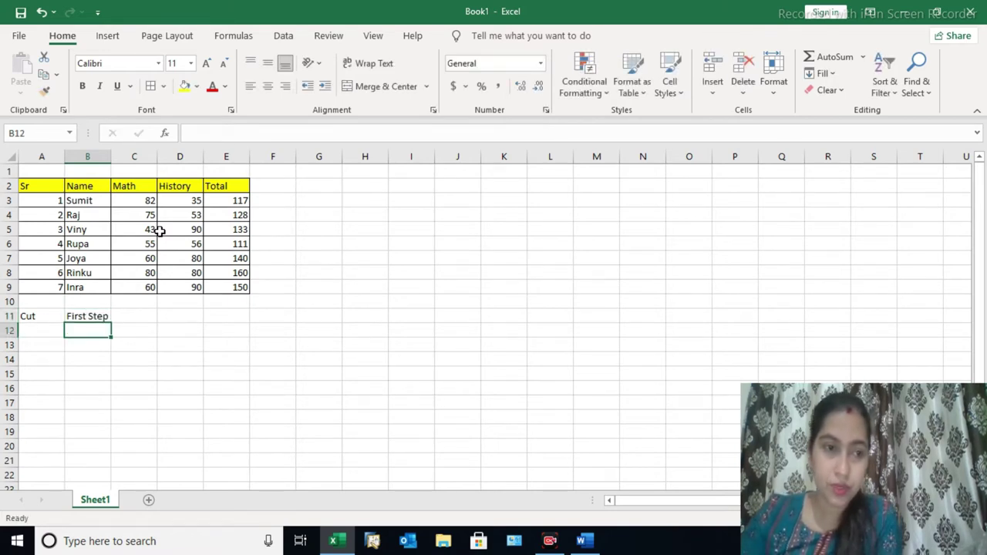
Cut the whole marks table from A2:E9 and paste it starting at A13.
key("Up")
key("Up")
key("Up")
key("Up")
key("Up")
key("Up")
key("Up")
key("Up")
key("Up")
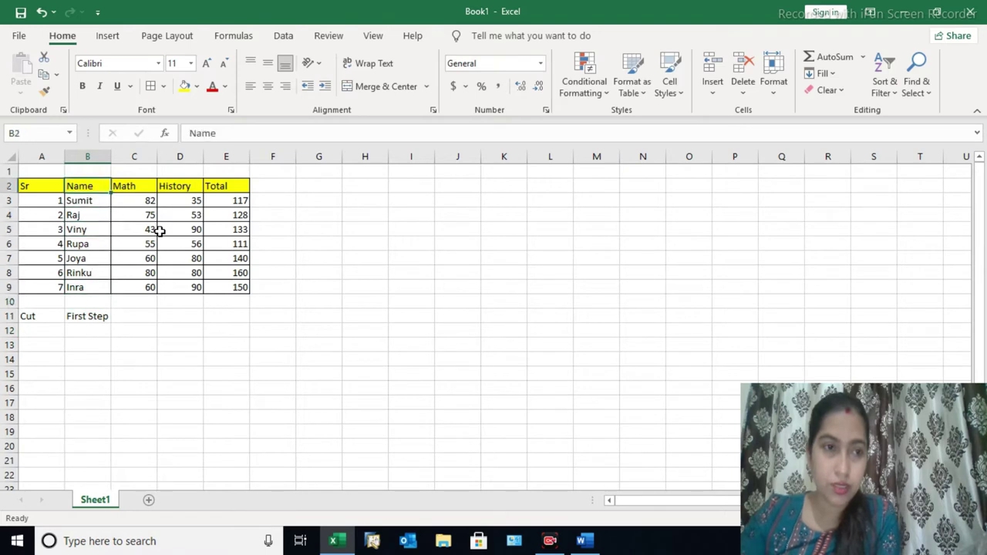
key("Left")
key("shift+Right")
key("shift+Right")
key("shift+Right")
key("shift+Right")
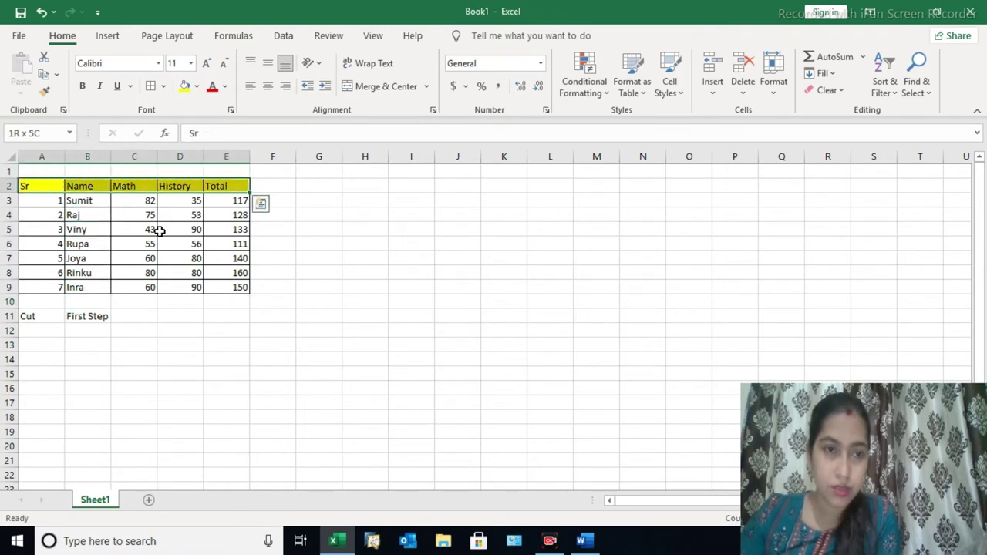
key("ctrl+shift+Down")
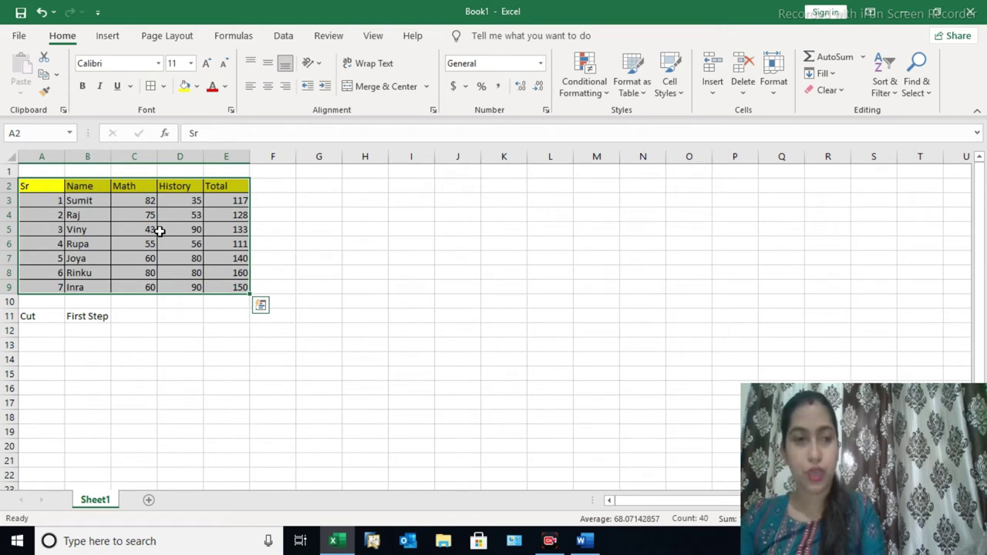
key("ctrl+x")
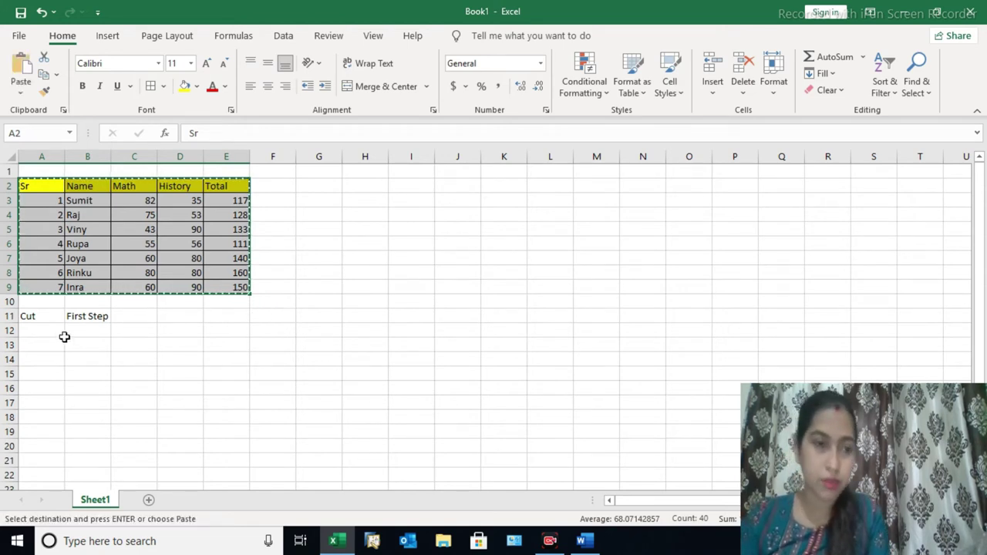
left_click(48, 341)
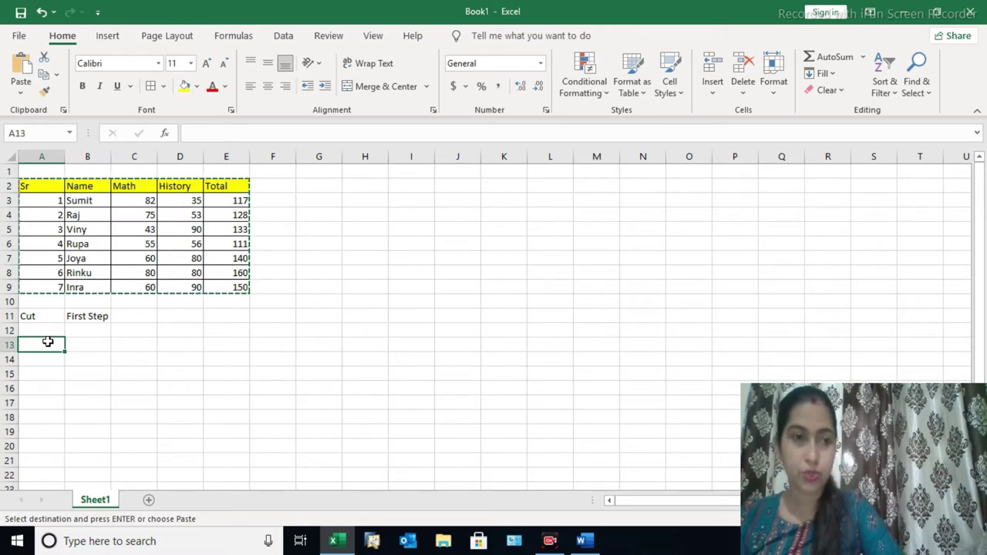
key("ctrl+v")
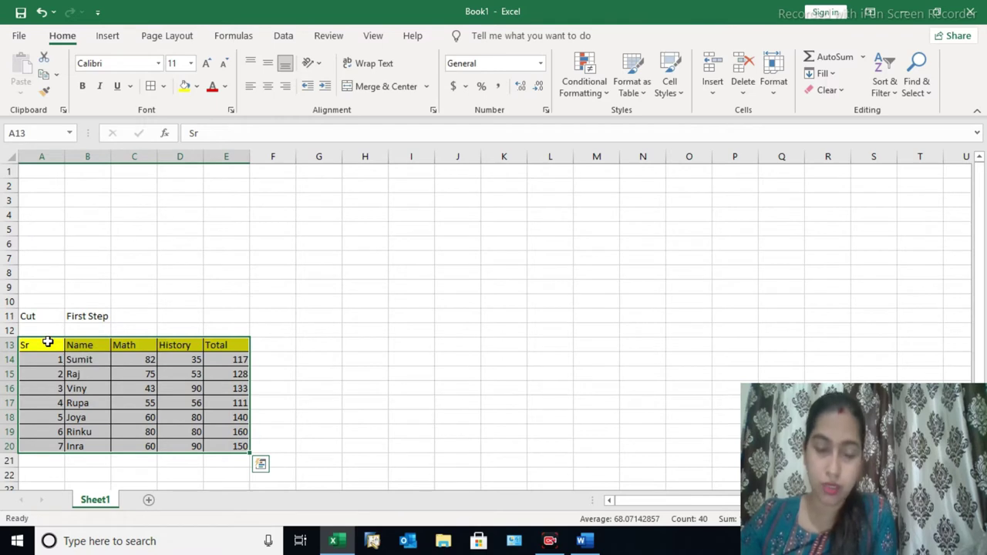
key("Return")
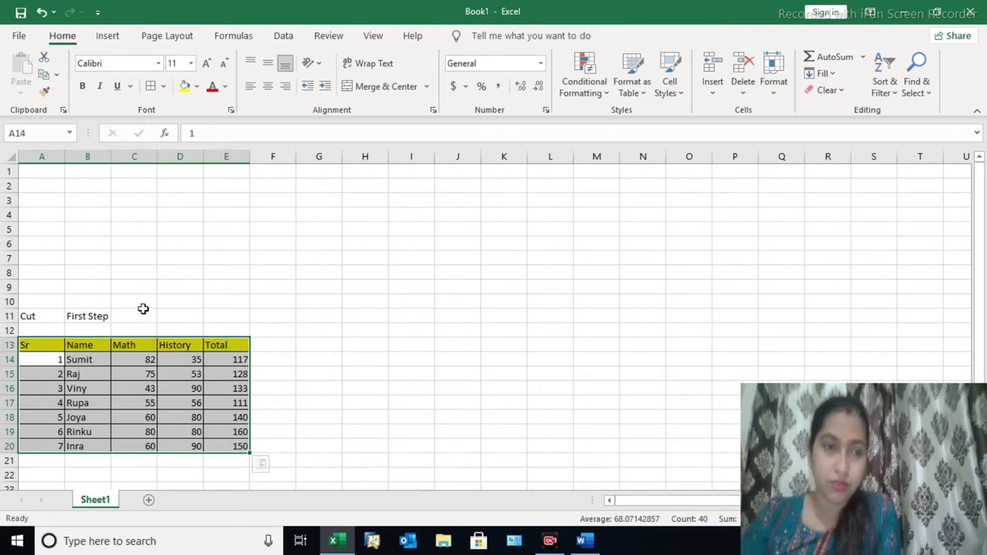
left_click(144, 311)
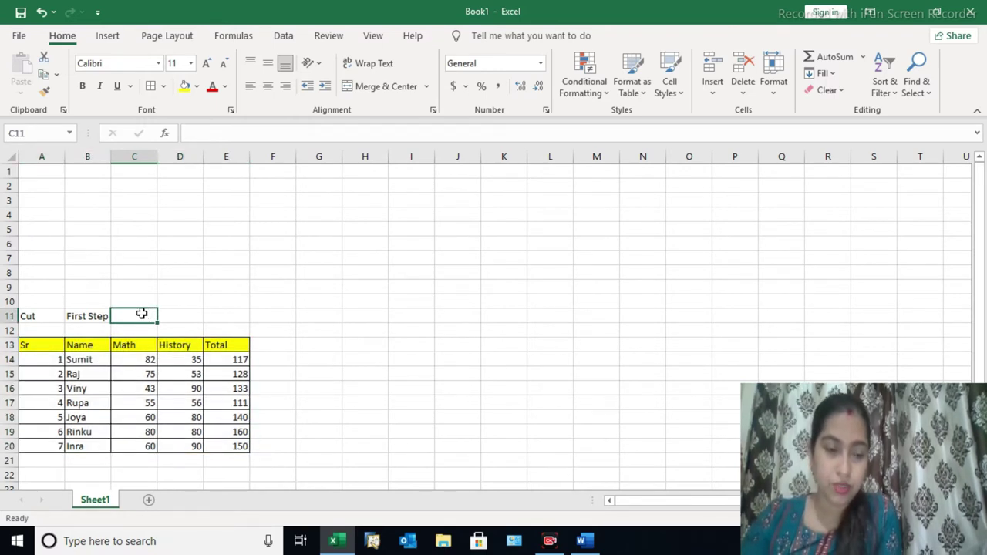
Add the notes Ctrl+X in C11 and second Step is Ctrl V in D11.
type("Ctrl+X")
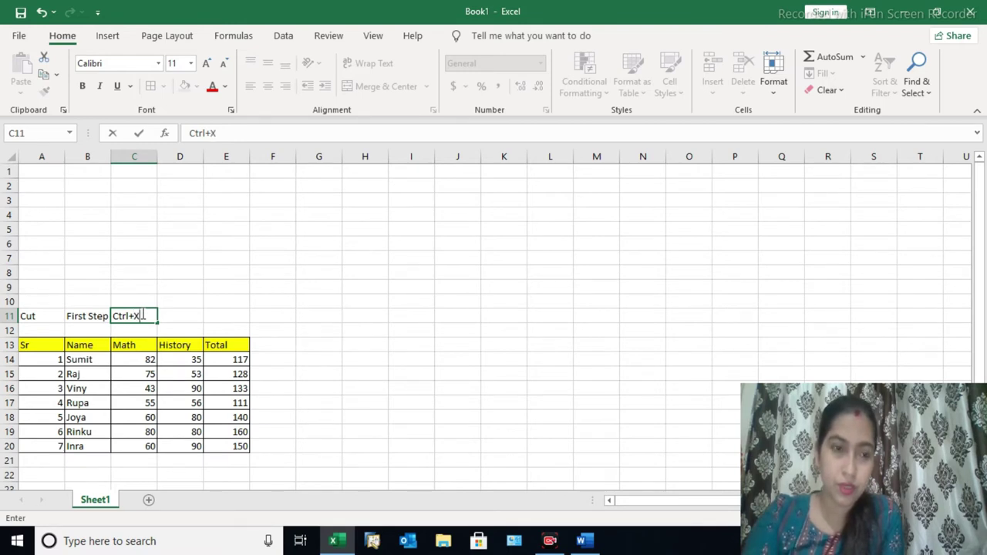
key("ctrl+Return")
key("Right")
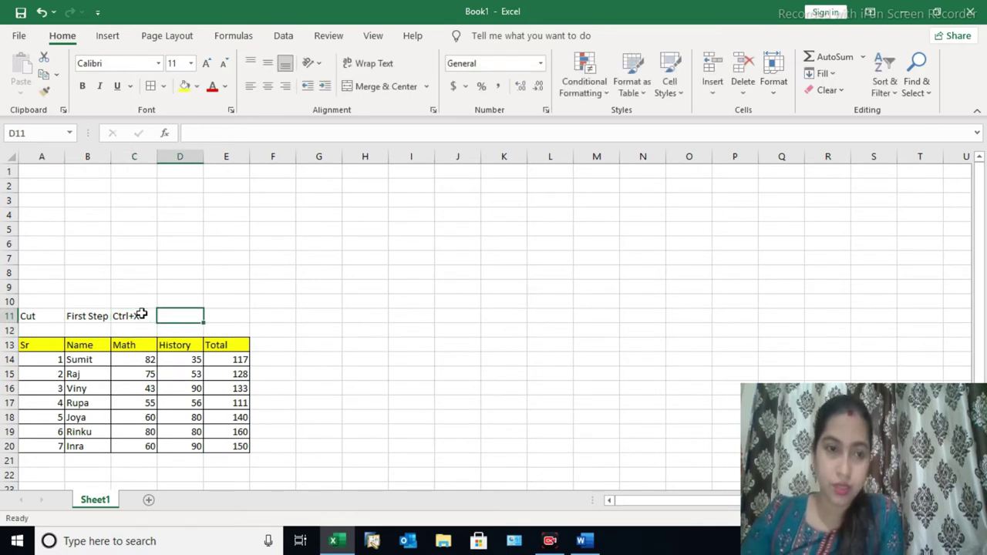
type("se")
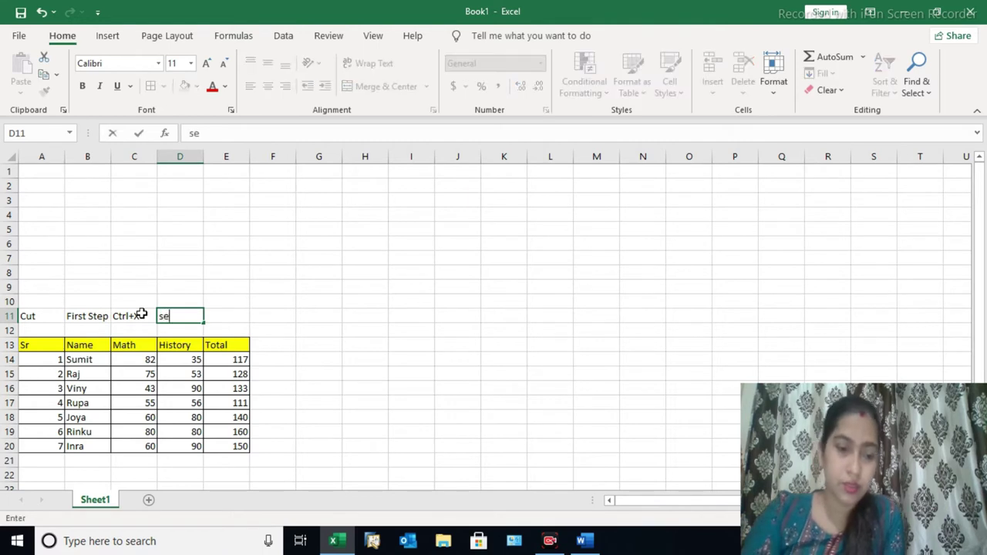
type("ond S")
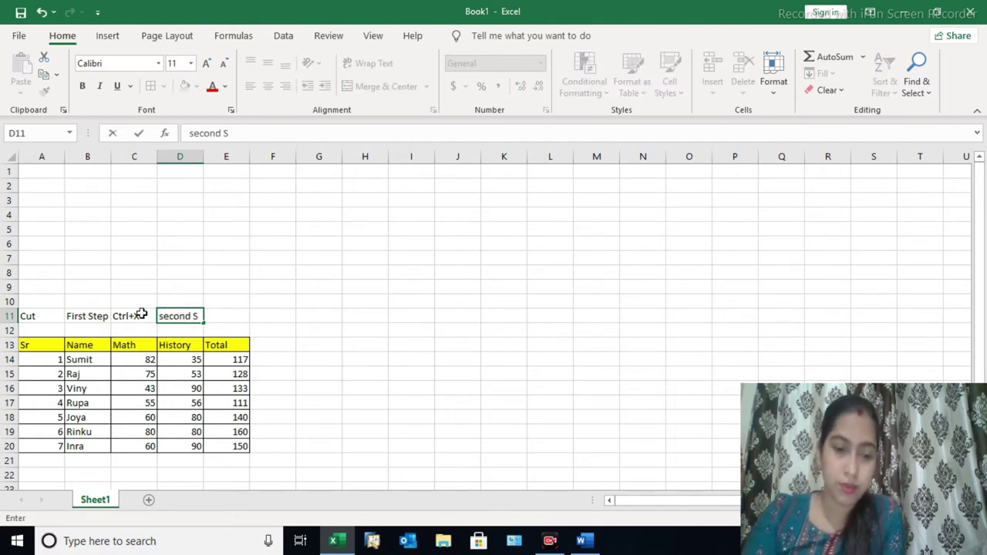
type("p is Ctrl V")
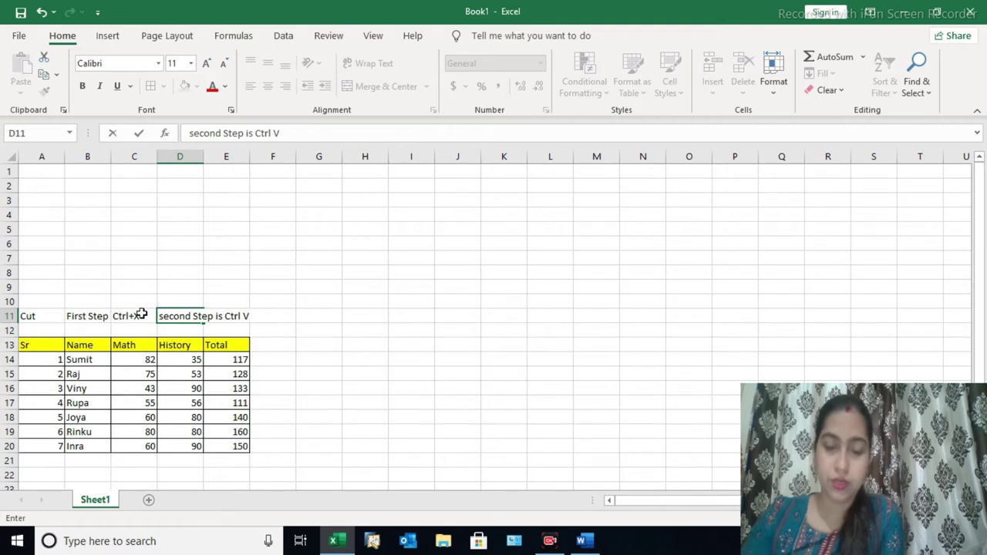
Add the heading First Method in A10.
left_click(42, 300)
type("First Method")
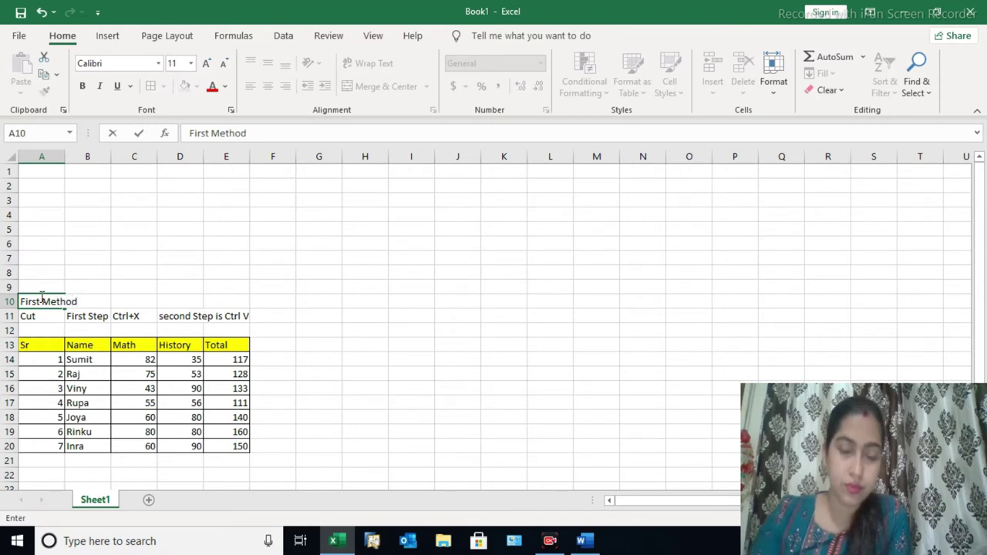
key("Return")
left_click(42, 297)
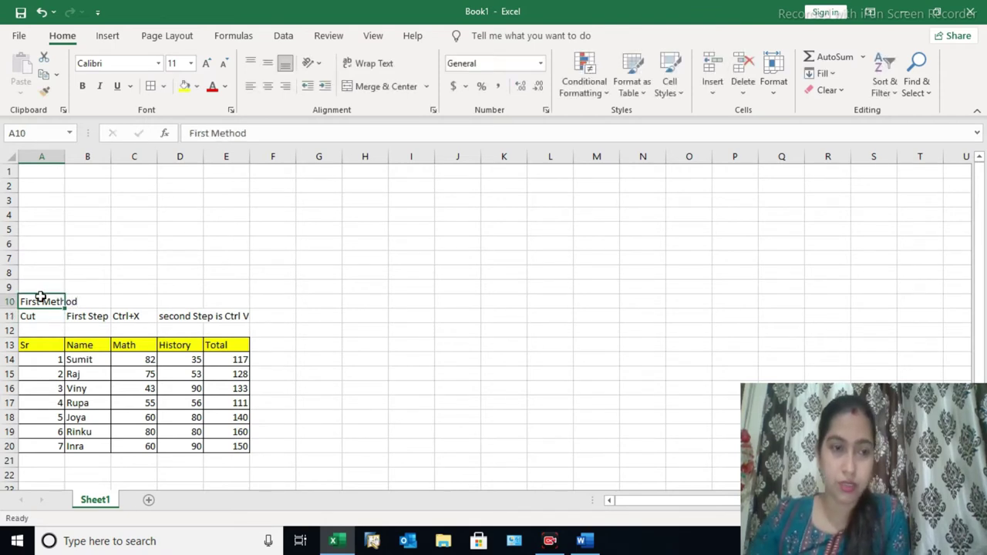
Undo the last change and label A13 'Second Paste Special', correcting the typo in the formula bar.
key("ctrl+z")
key("Down")
key("Down")
key("Down")
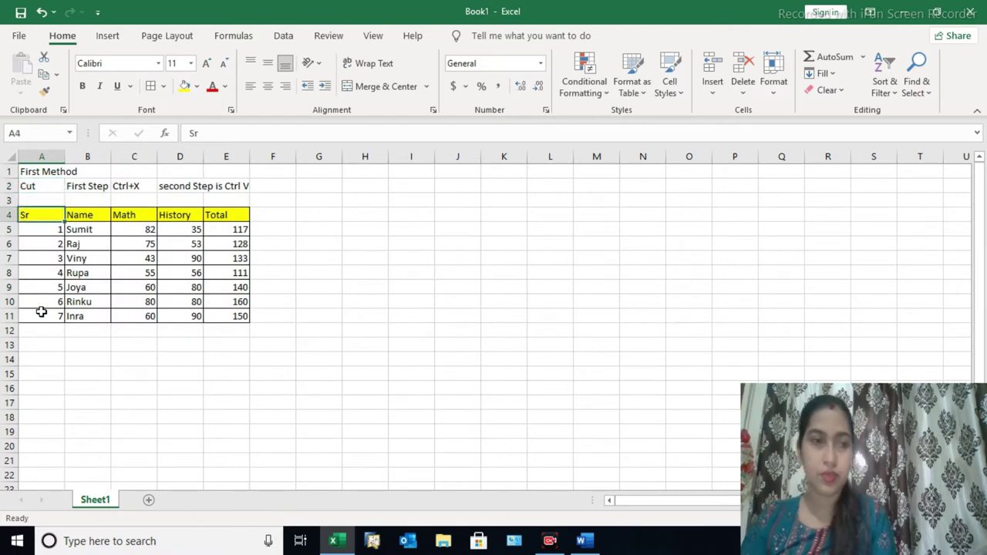
key("Down")
key("Down")
key("Down")
key("Down")
key("Down")
key("Down")
type("S")
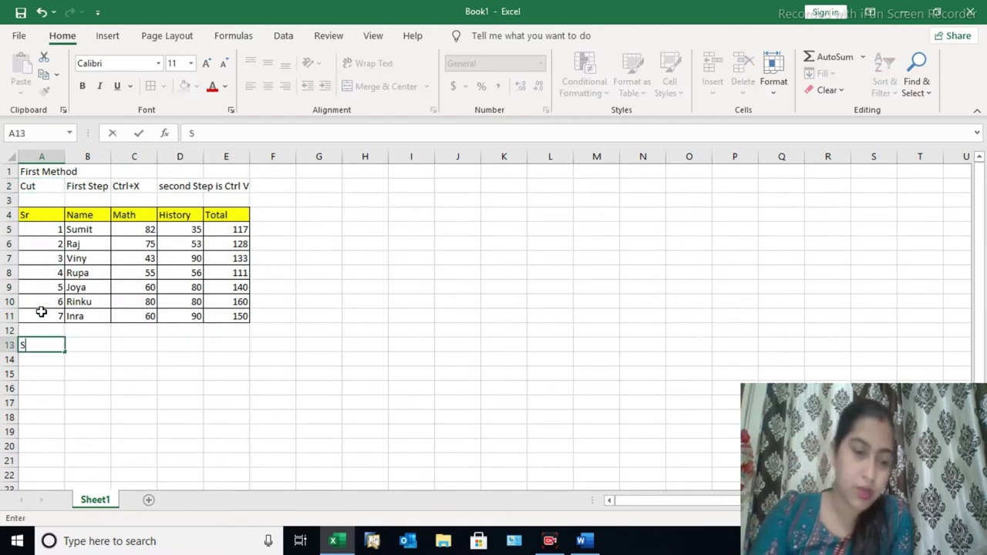
type("econd")
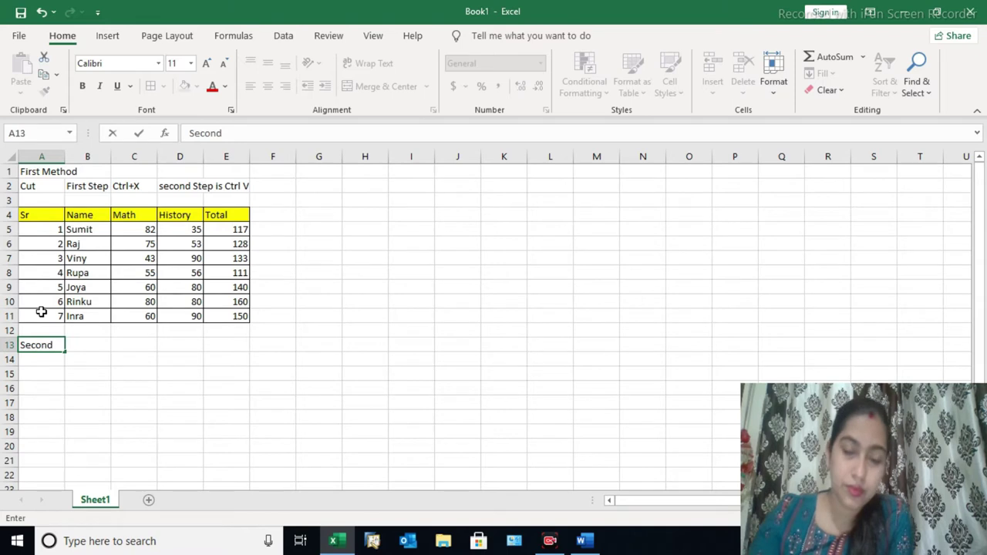
left_click(259, 133)
type("Paste Sec")
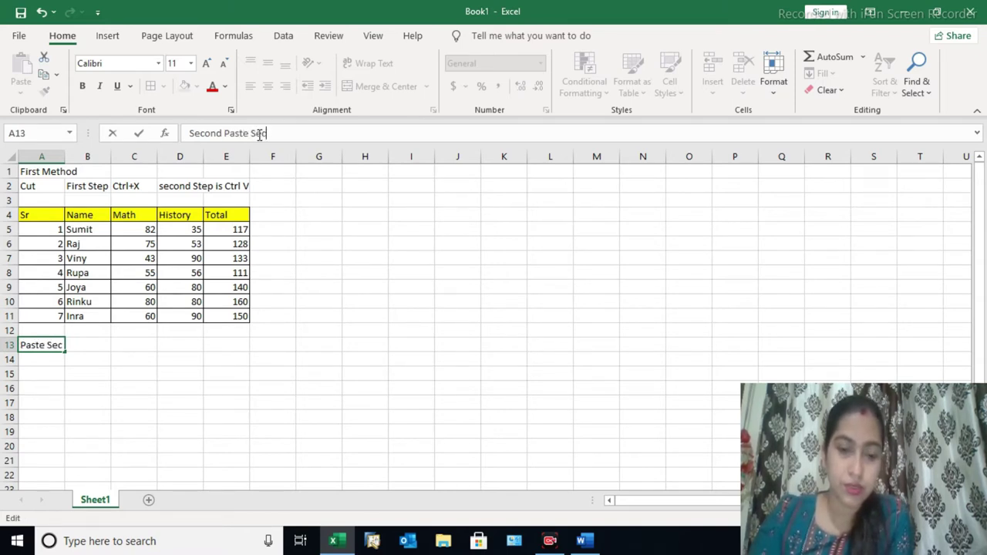
type("i")
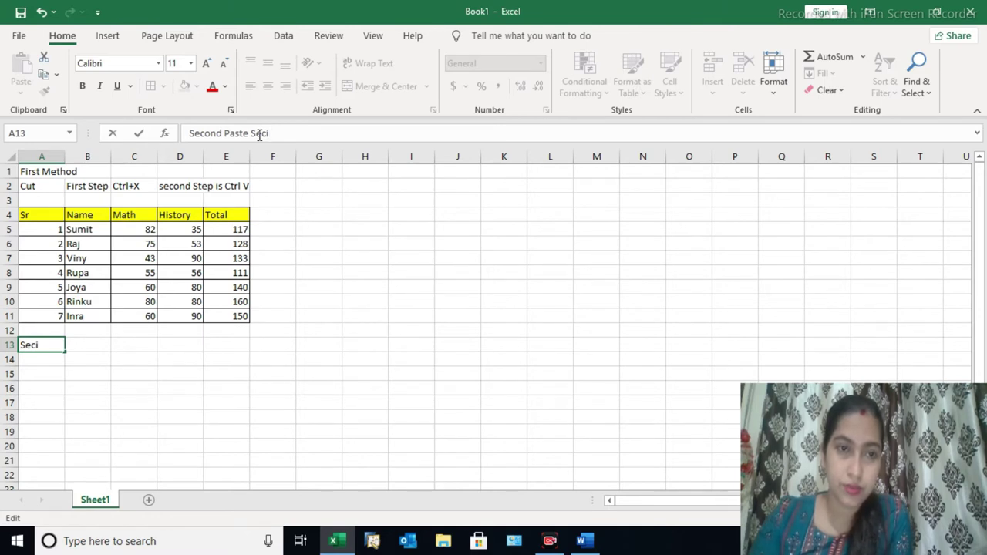
key("BackSpace")
type("p")
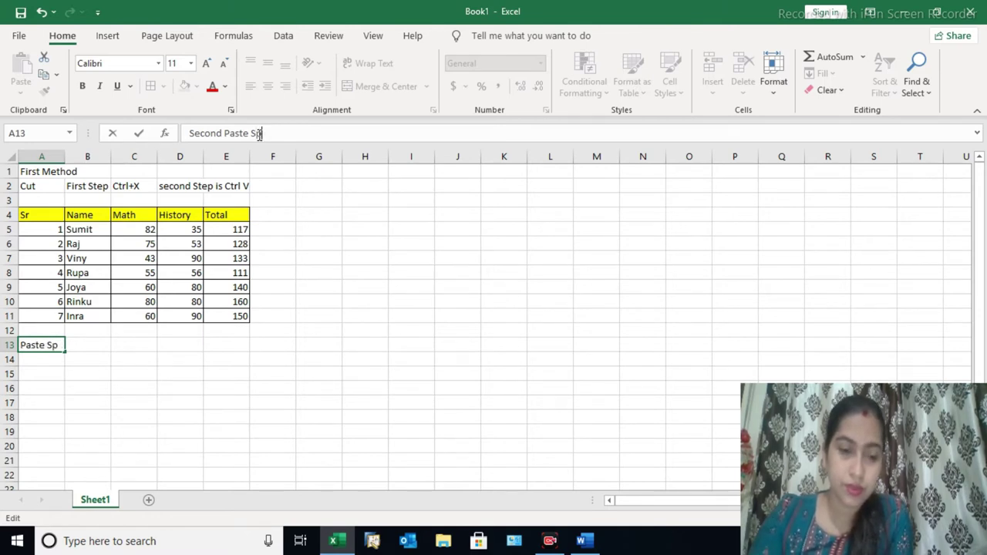
type("ecial")
key("Return")
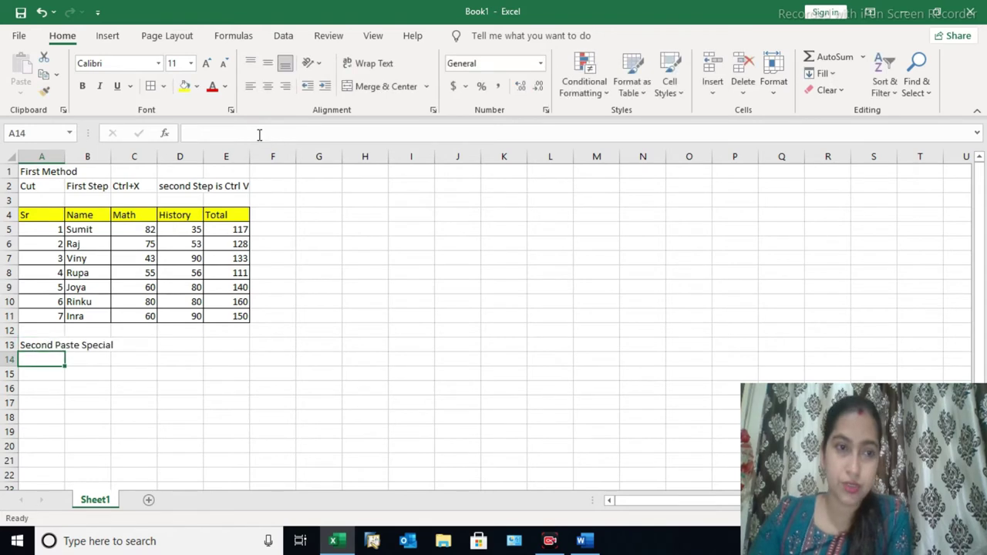
key("Up")
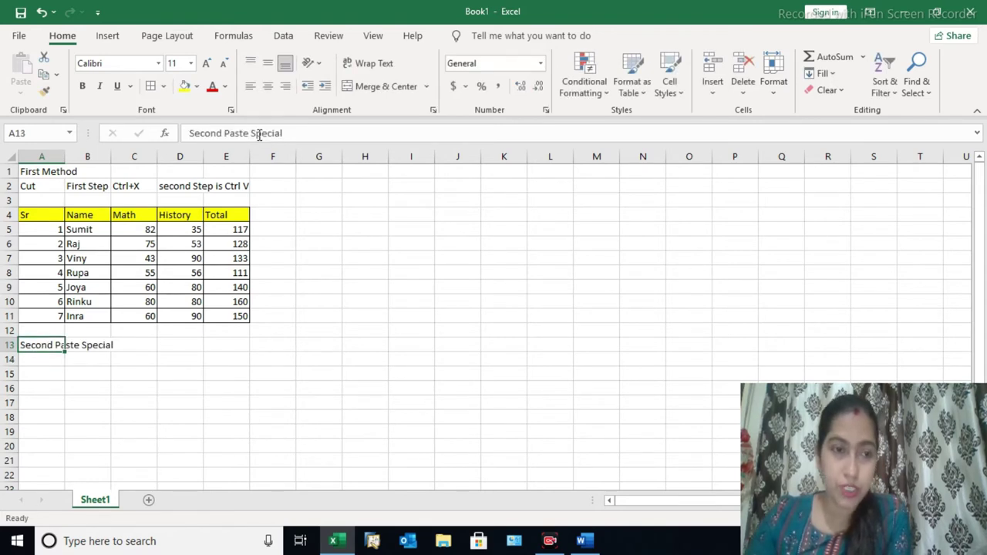
key("ctrl+Up")
key("ctrl+Up")
key("ctrl+Up")
key("ctrl+Up")
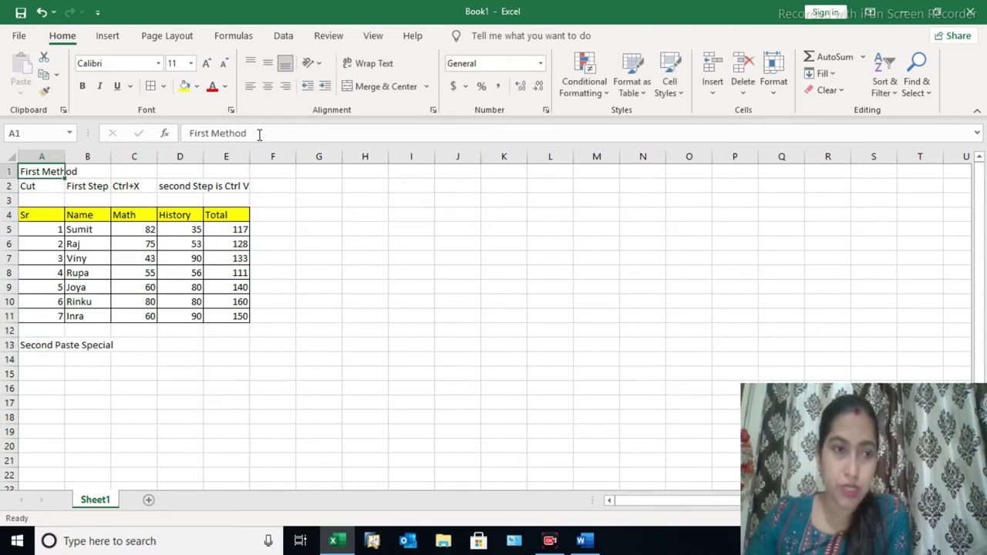
Select the marks table A4:E11, starting from its Sr header cell.
key("ctrl+Down")
key("ctrl+Down")
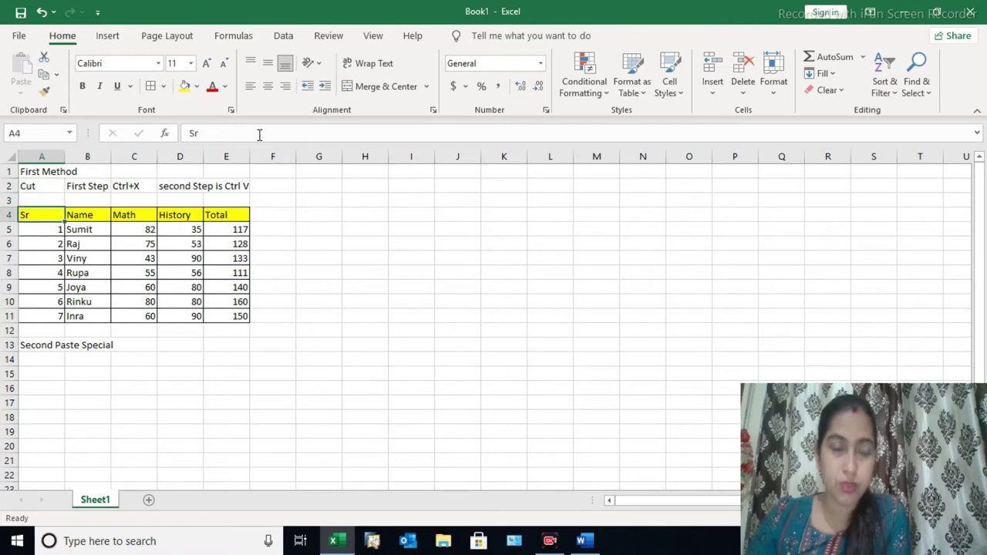
key("shift+Right")
key("shift+Right")
key("shift+Right")
key("shift+Right")
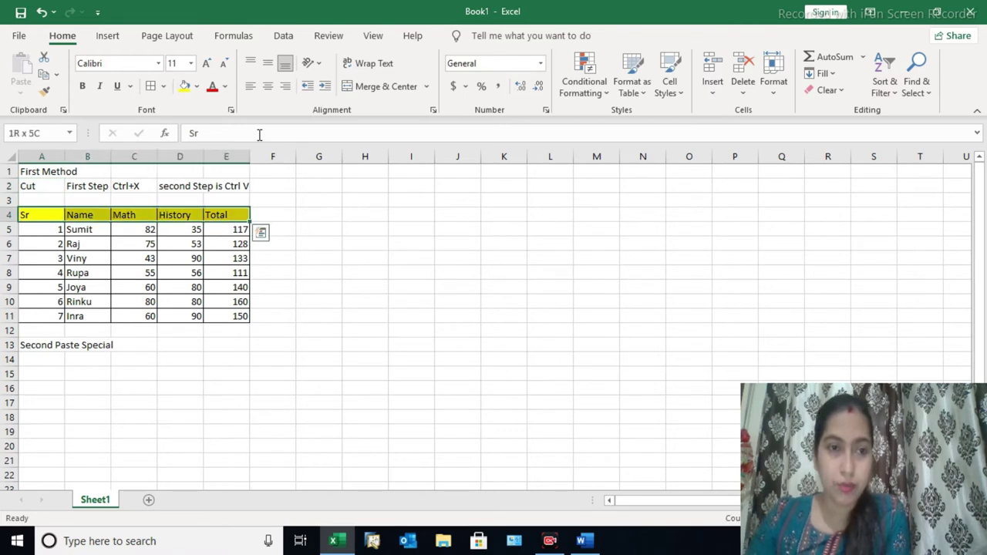
key("shift+Down")
key("shift+Down")
key("shift+Down")
key("shift+Down")
key("shift+Down")
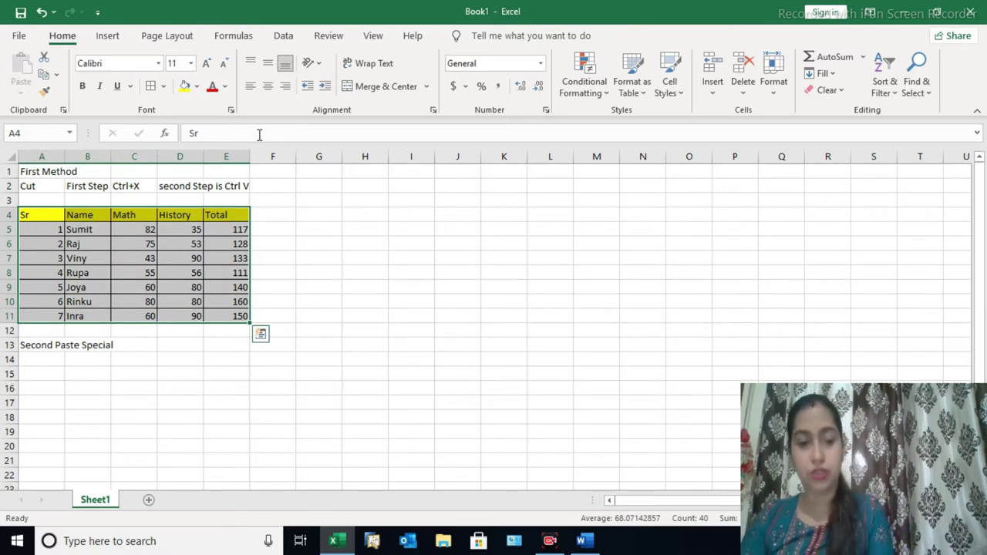
Copy the marks table and paste it at A15:E22 beneath the Second Paste Special label.
key("ctrl+c")
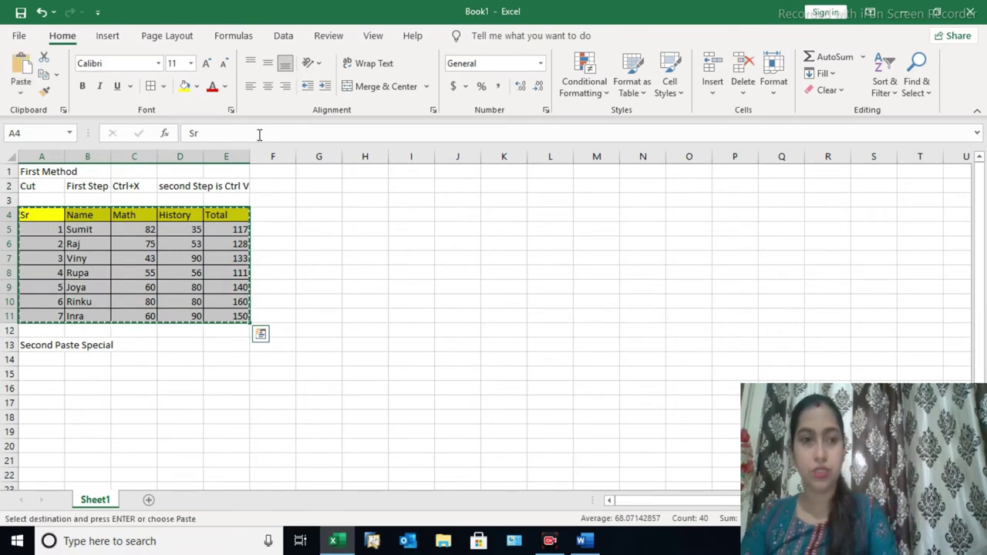
key("Down")
key("Down")
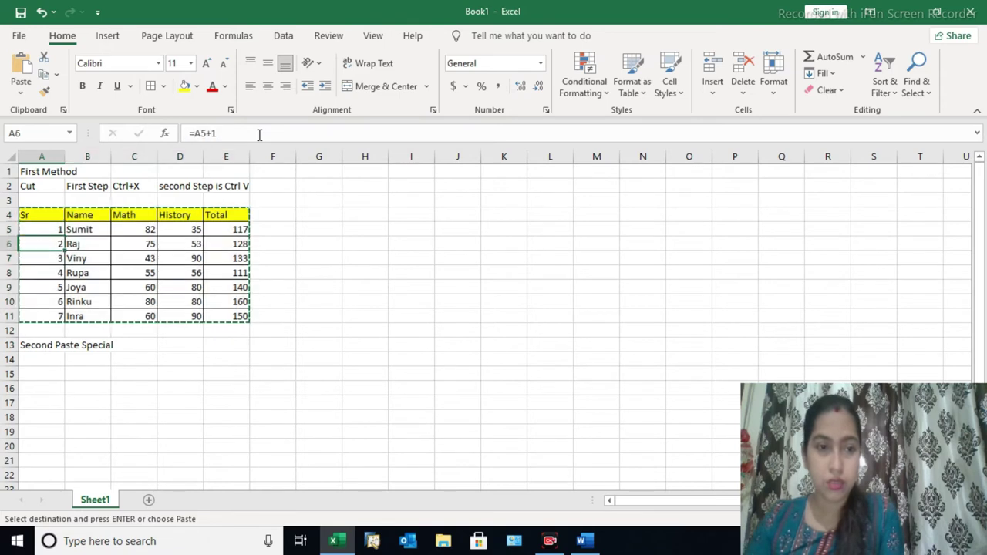
key("Down")
key("Down")
key("Down")
key("Down")
key("Down")
key("Down")
key("Down")
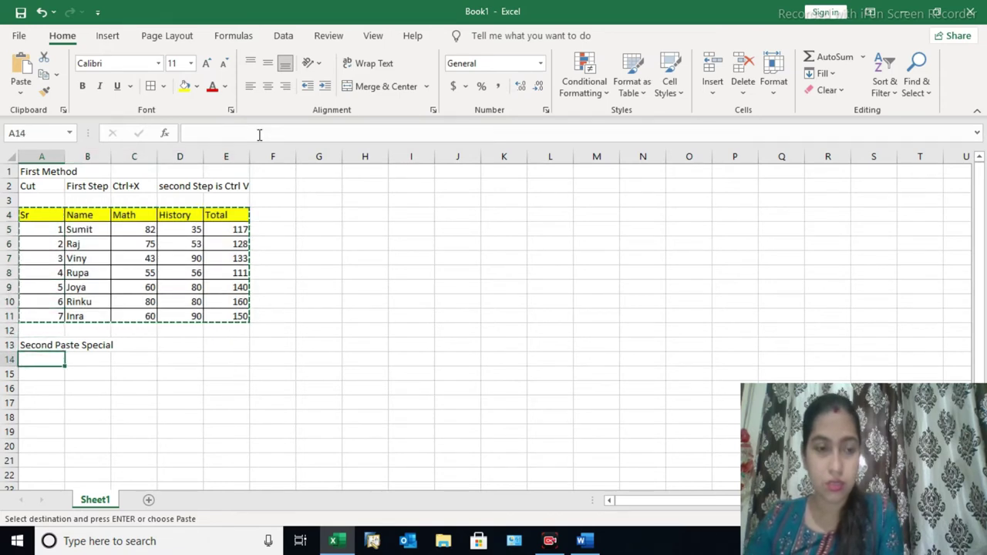
key("Down")
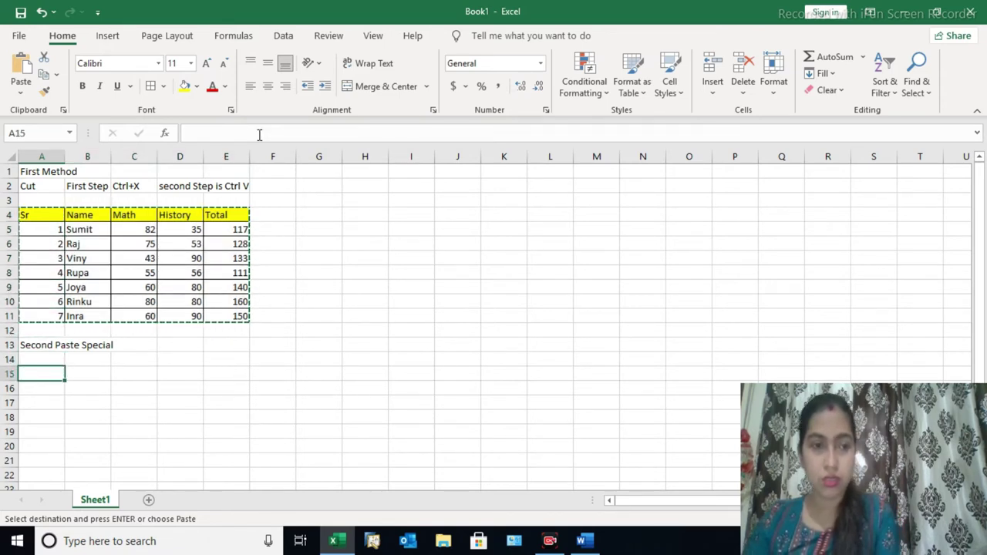
key("Up")
key("Down")
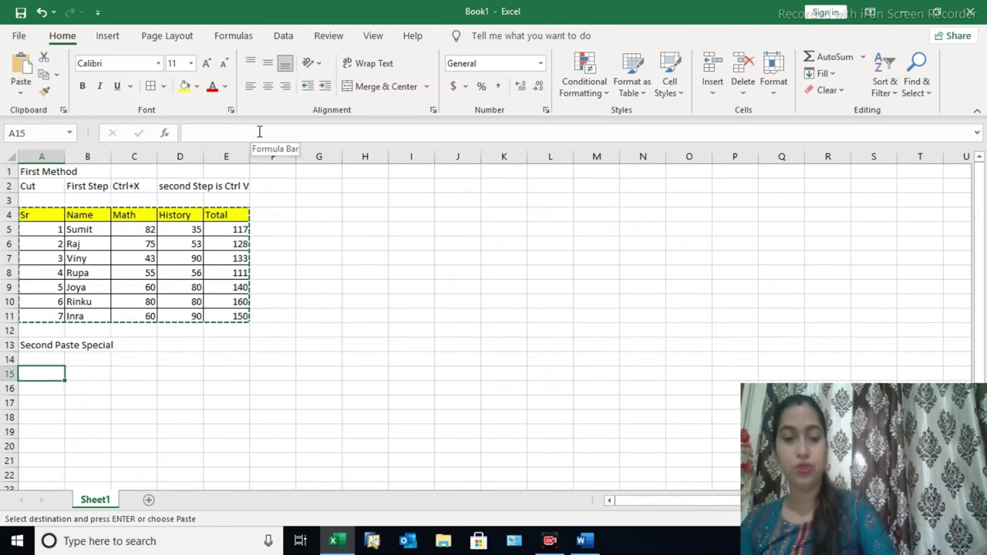
key("ctrl+v")
key("Escape")
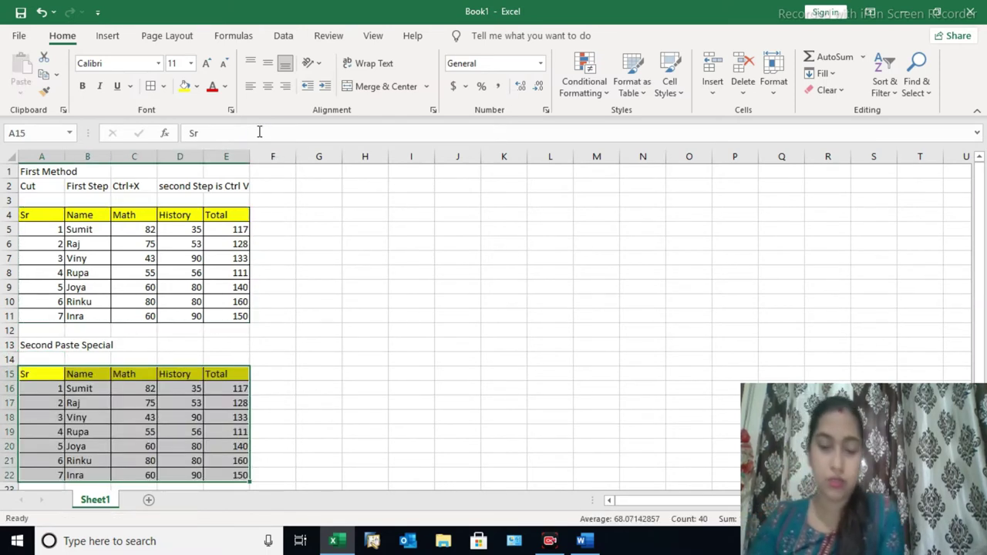
key("Down")
key("Up")
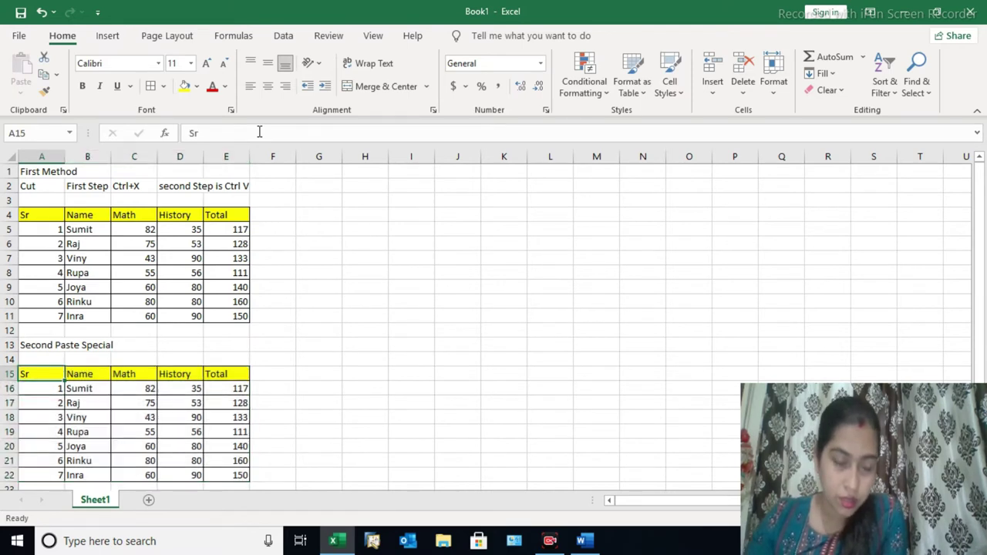
key("Up")
key("Up")
key("Up")
key("Up")
key("Up")
key("Up")
key("Up")
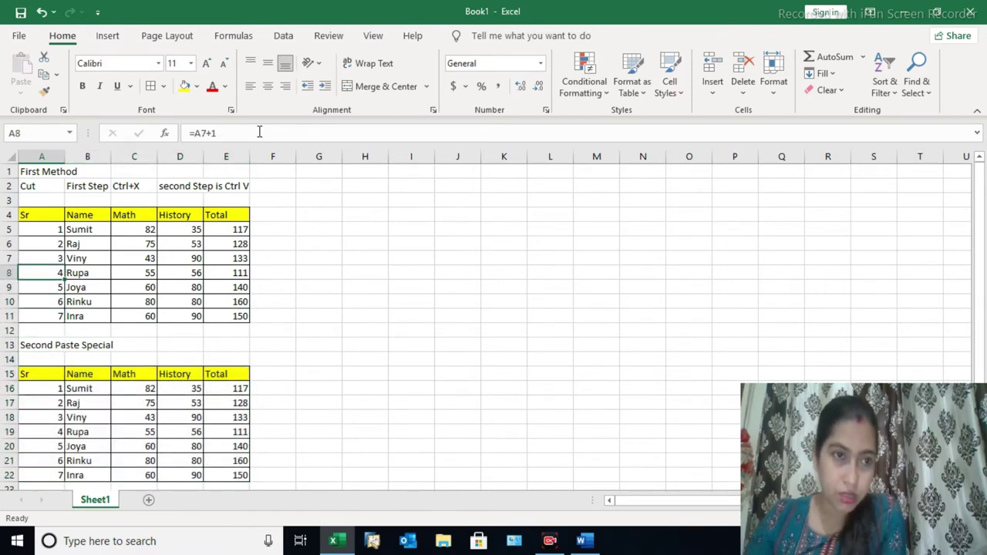
key("Up")
key("Up")
key("Up")
key("shift+Right")
key("shift+Right")
key("shift+Right")
key("shift+Right")
key("shift+Down")
key("shift+Down")
key("shift+Down")
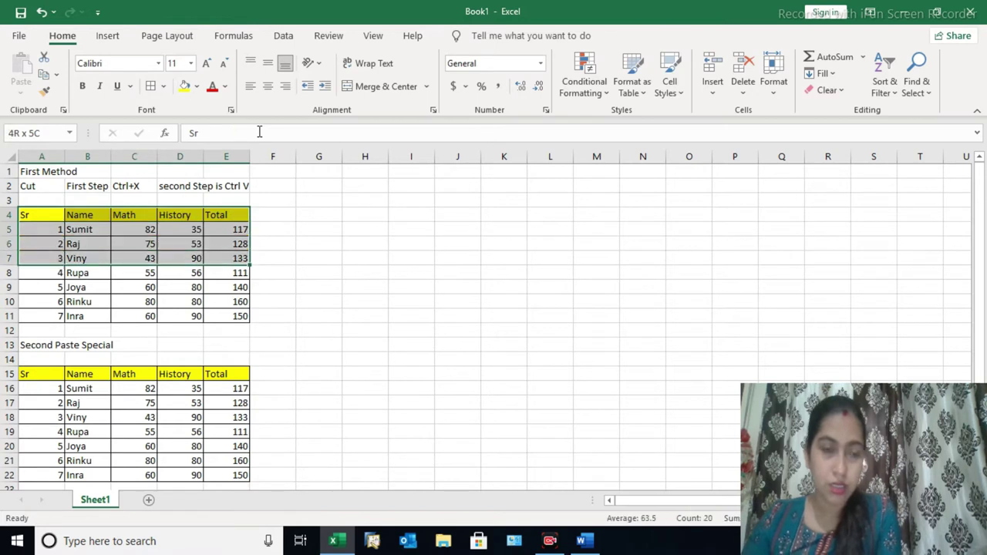
key("shift+Down")
key("shift+Down")
key("shift+Down")
key("shift+Down")
key("ctrl+v")
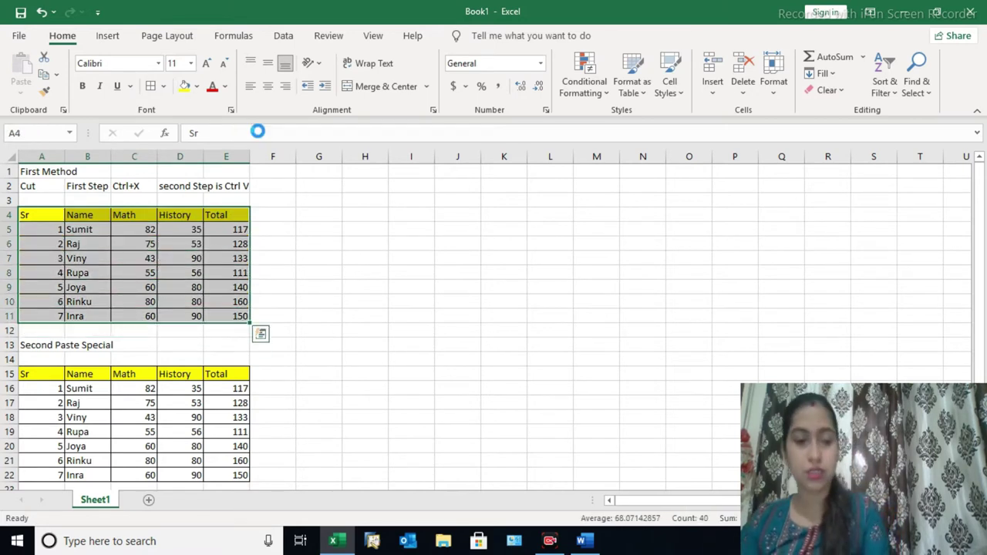
key("ctrl+x")
key("Right")
key("Right")
key("Right")
key("Right")
key("Right")
key("Right")
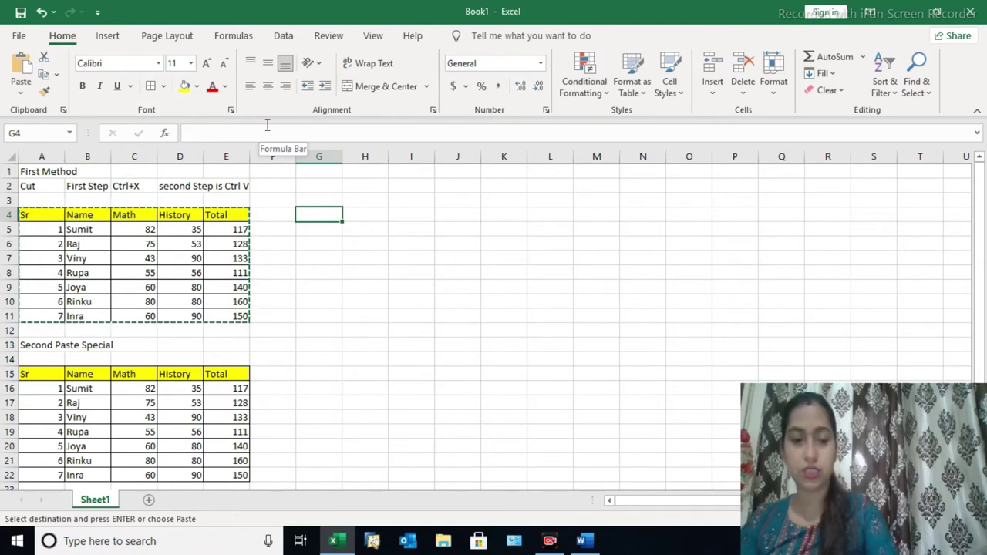
key("ctrl+v")
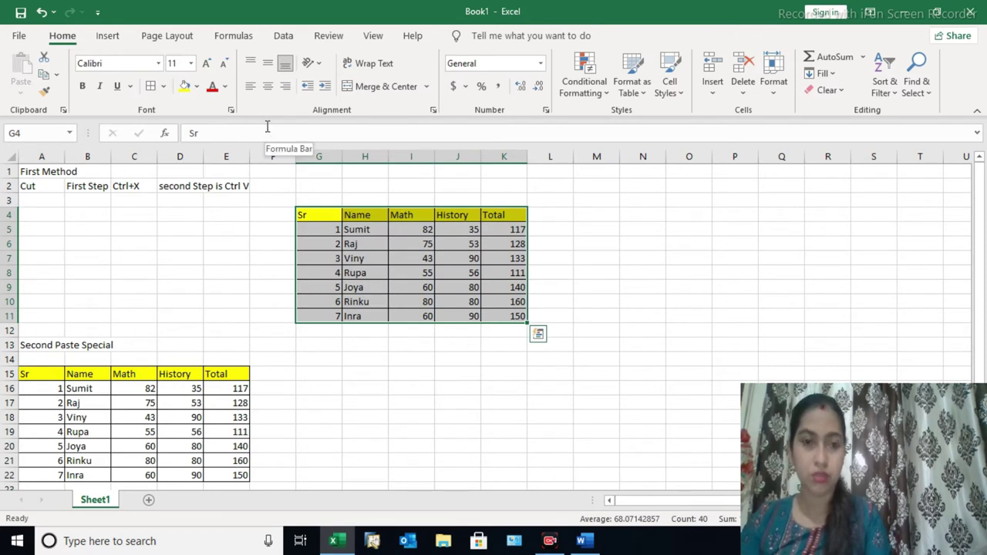
key("ctrl+z")
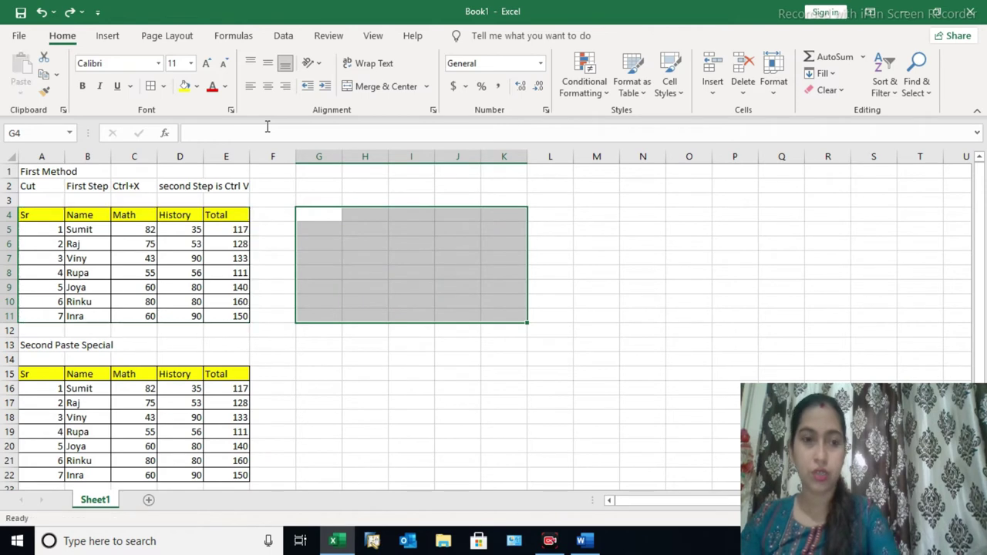
key("Left")
key("Left")
key("Left")
key("Home")
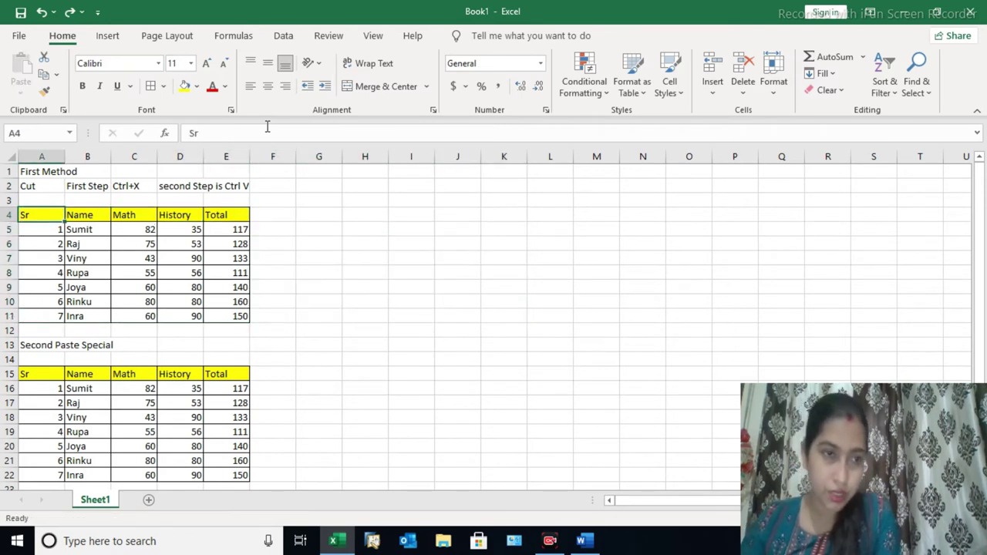
key("ctrl+shift+Right")
key("ctrl+shift+Down")
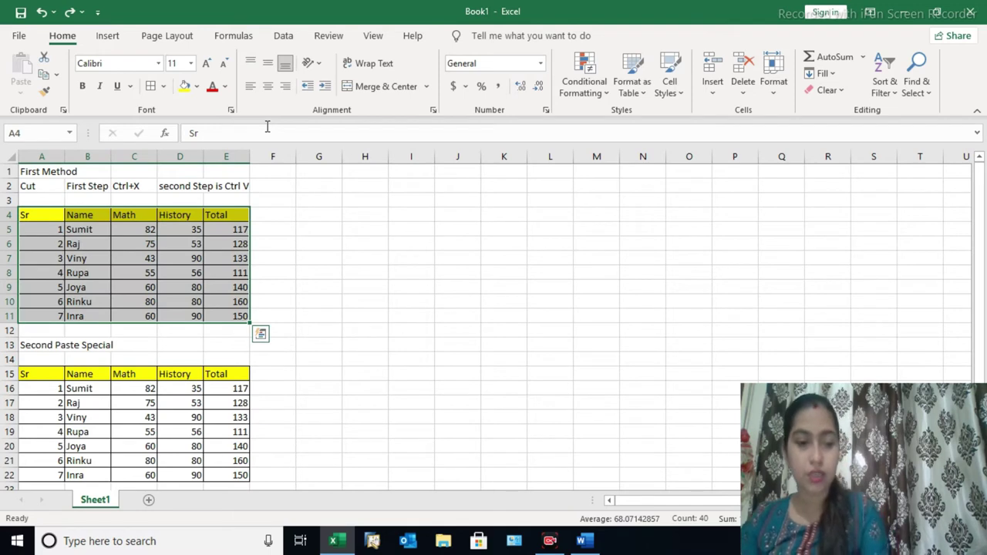
Cut the marks table again and paste it over A15:E22.
key("ctrl+x")
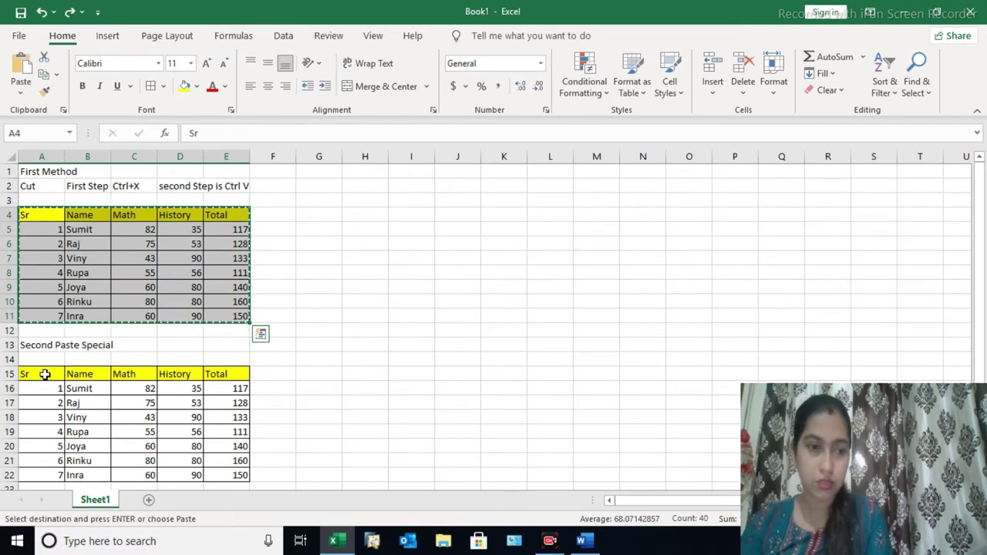
left_click(45, 374)
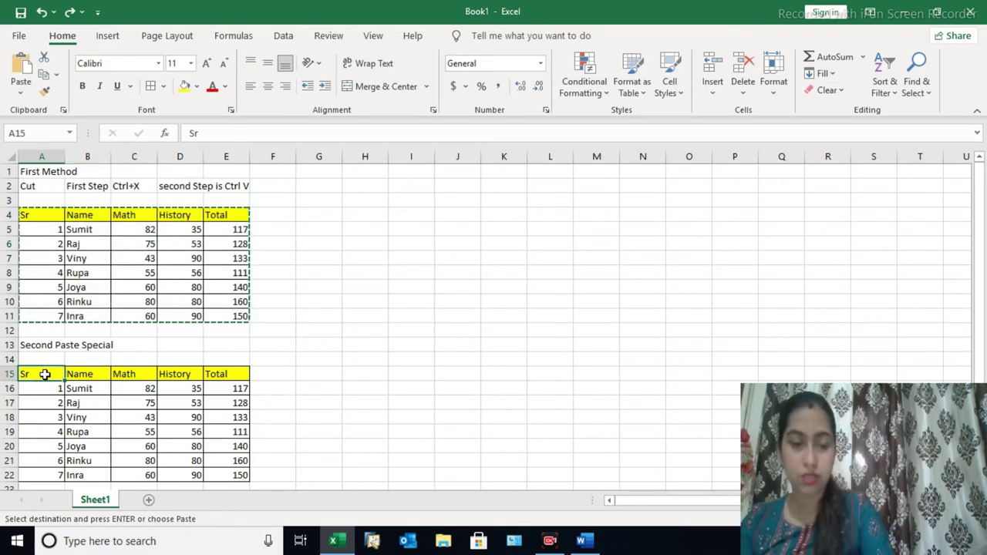
key("ctrl+v")
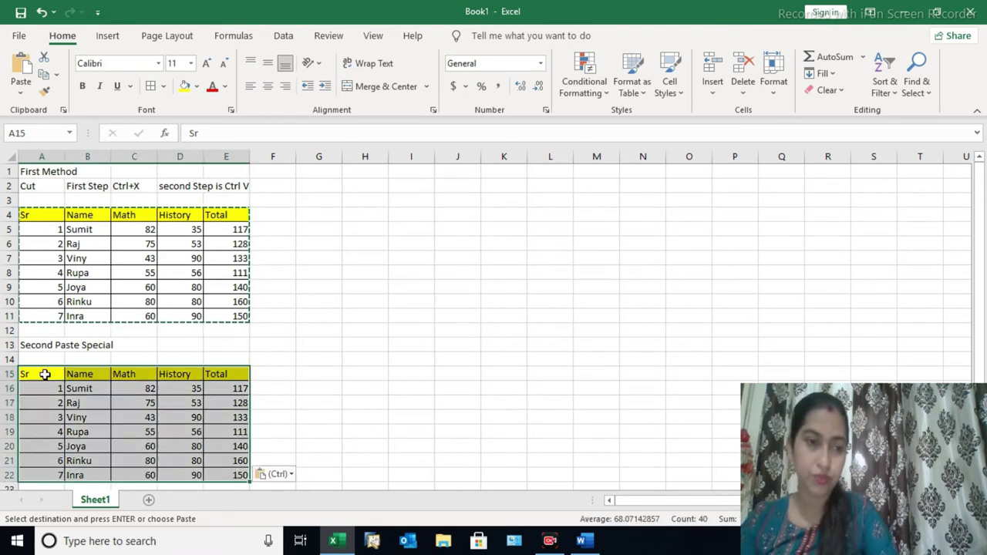
Type the note 'First Ctrl +C' in A14.
key("Down")
key("Up")
key("Up")
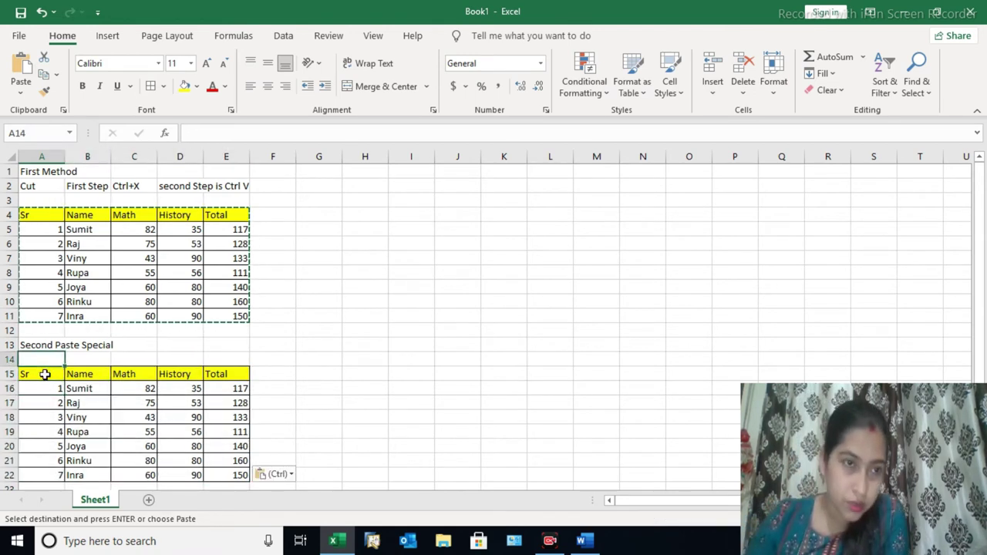
type("Fi")
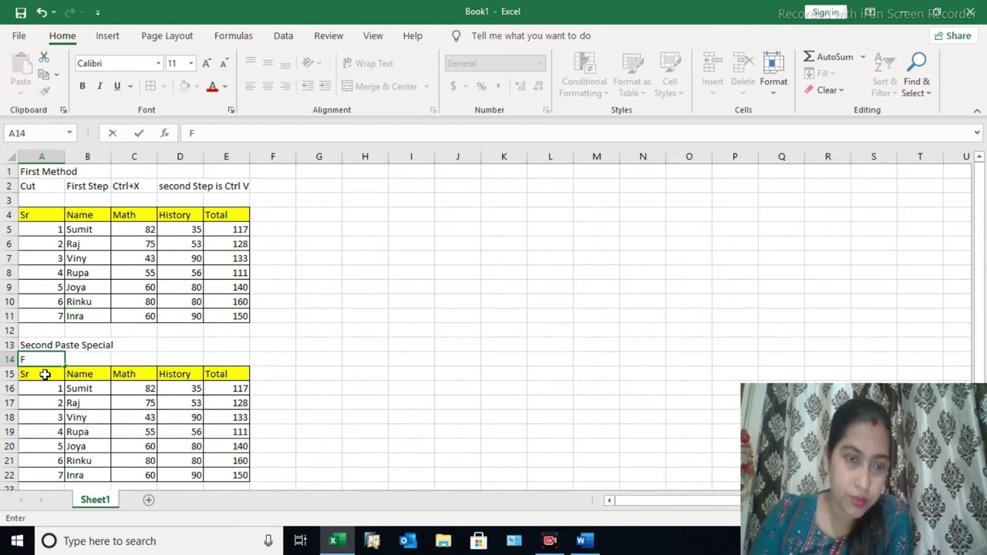
type("rst")
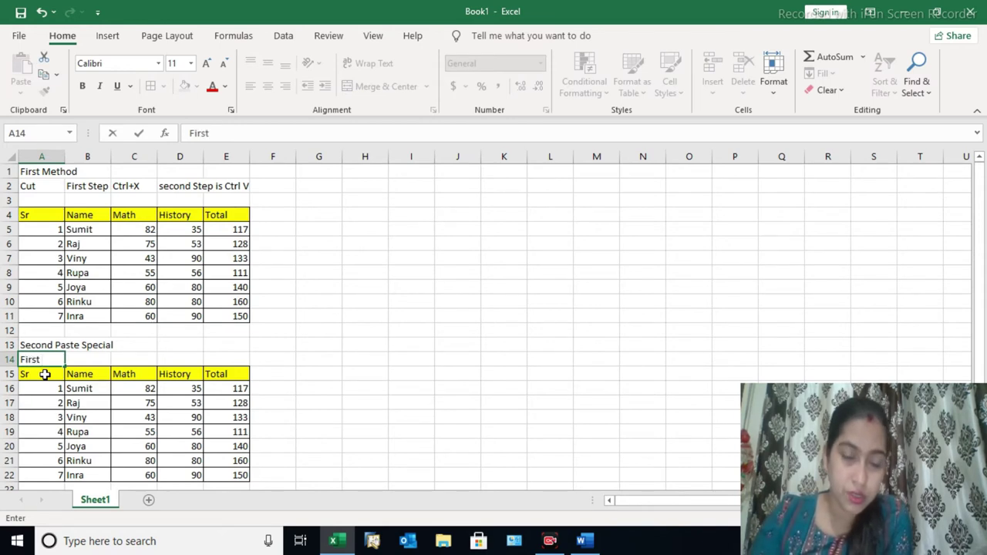
type(" Ctrl +C")
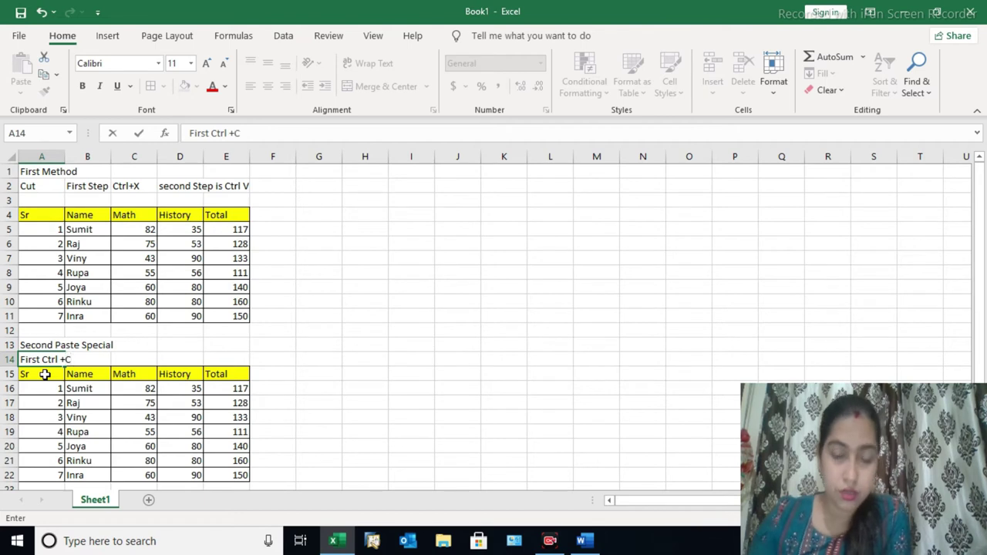
key("Return")
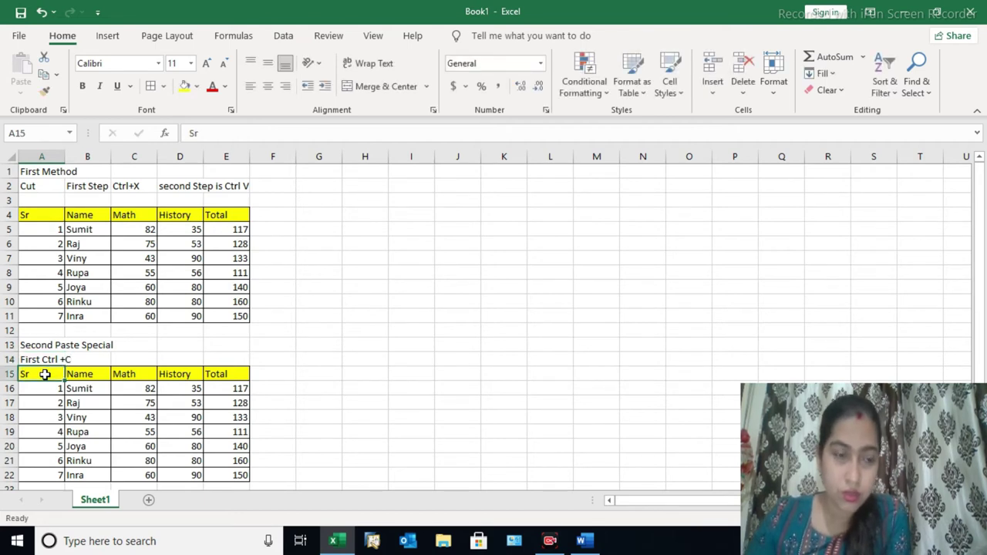
Insert a blank row at row 15 above the copied marks table using Alt+I+R.
key("shift+space")
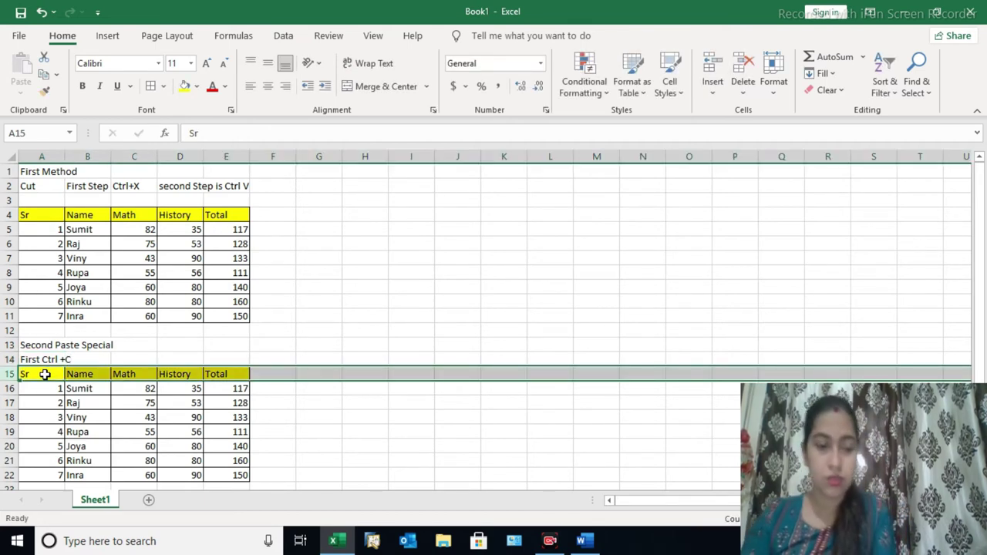
key("alt")
key("i")
key("r")
Enter the note 'Second Ctrl +V' in A15, fixing it in the formula bar.
left_click(45, 374)
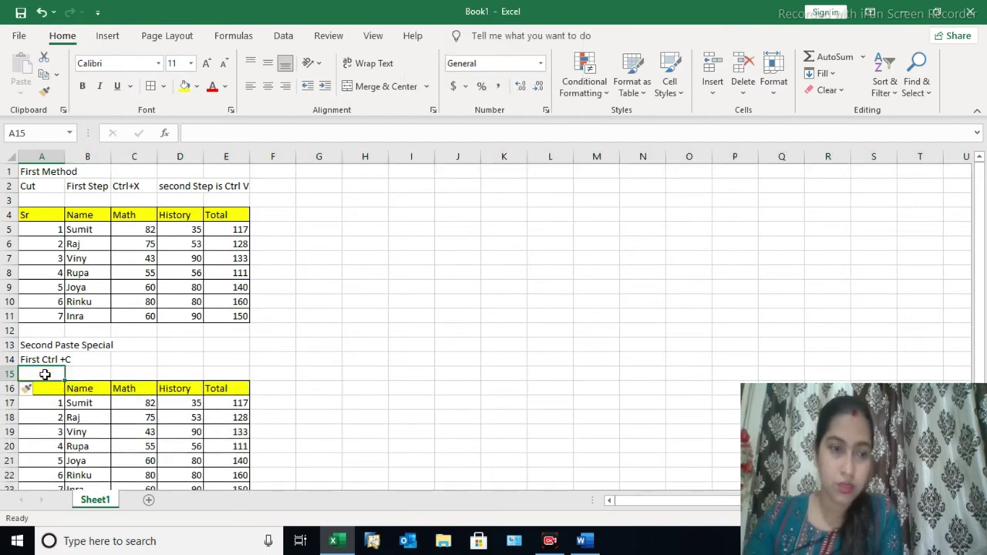
type("Second")
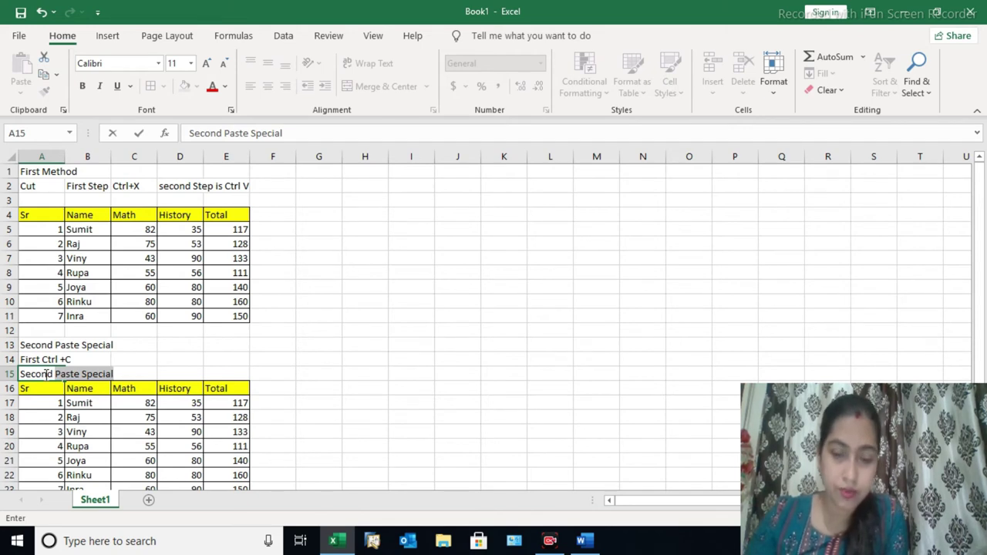
key("Tab")
left_click(44, 374)
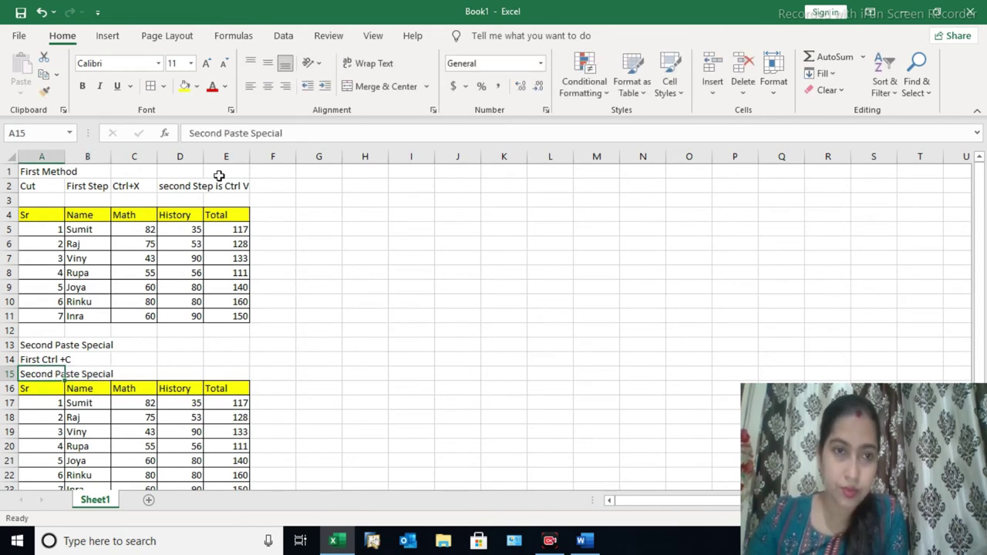
left_click(297, 132)
key("BackSpace")
key("BackSpace")
key("BackSpace")
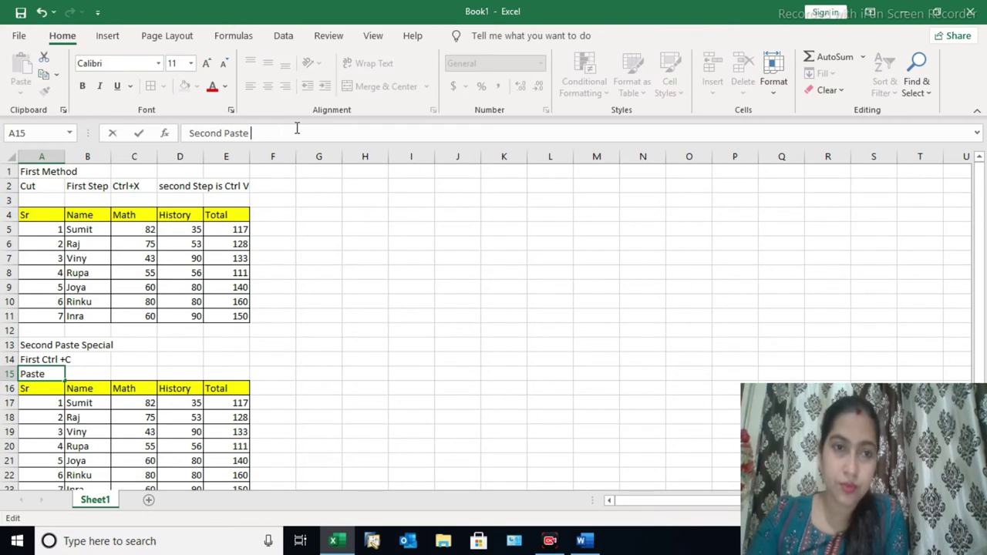
key("BackSpace")
key("BackSpace")
key("BackSpace")
key("BackSpace")
key("BackSpace")
type("Ct")
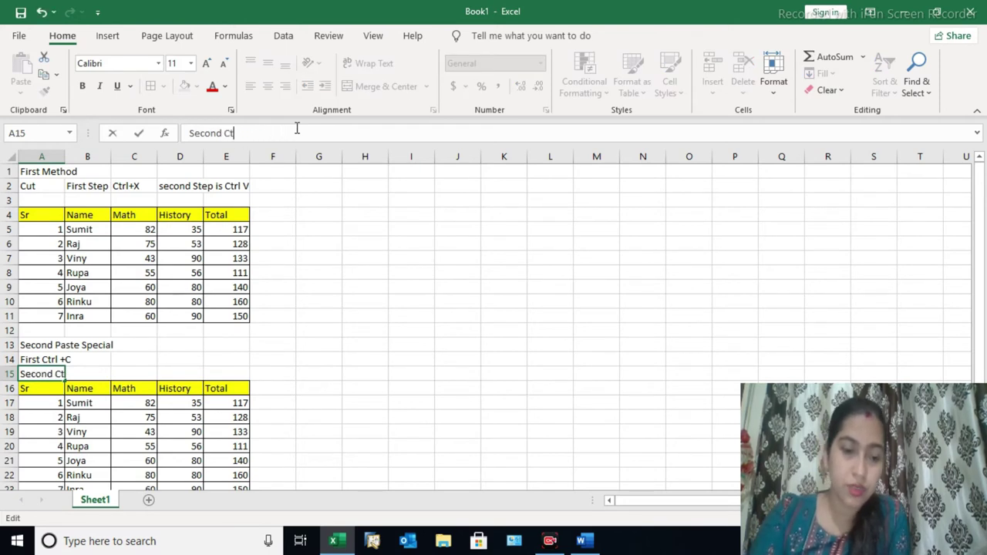
type("rl V")
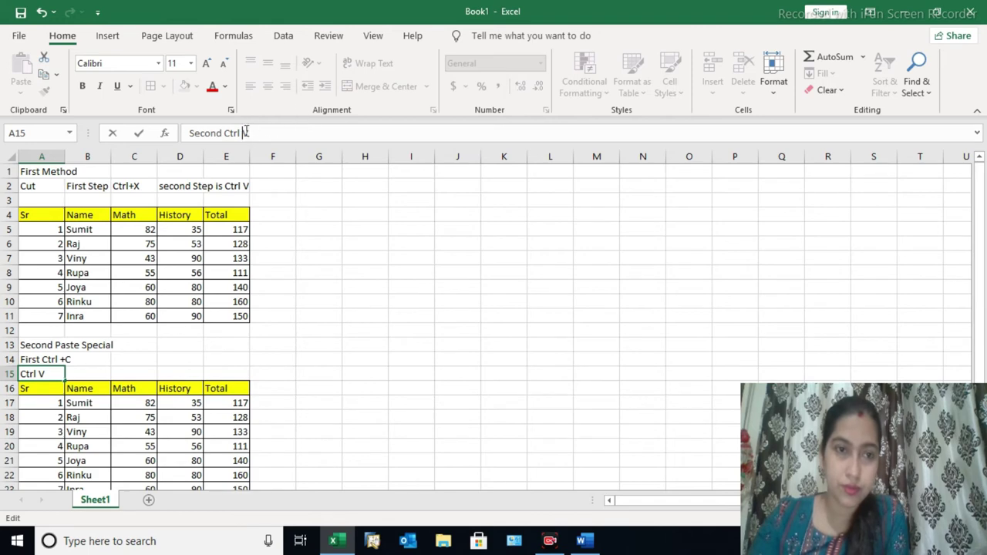
type("+")
key("Return")
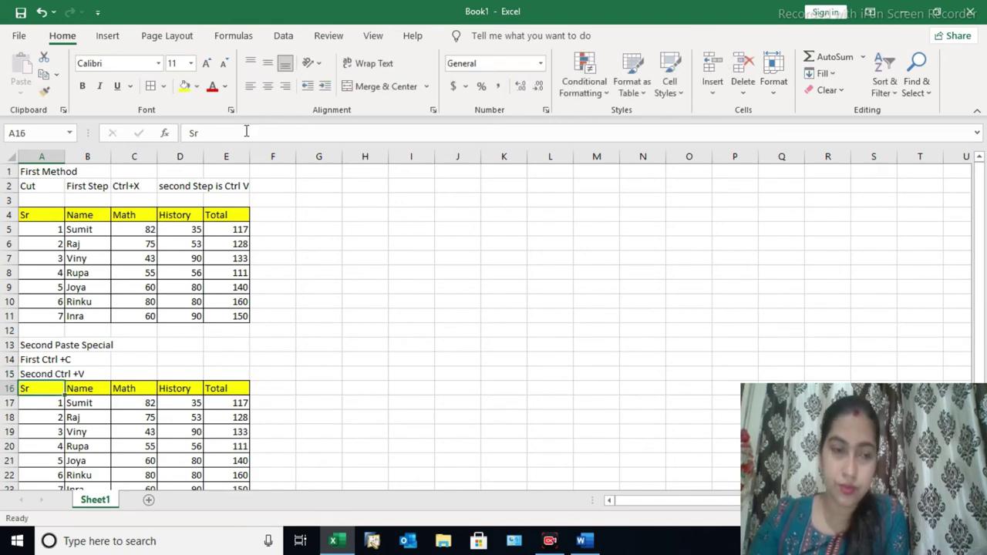
key("Down")
key("Down")
key("Down")
key("Down")
key("Down")
key("Down")
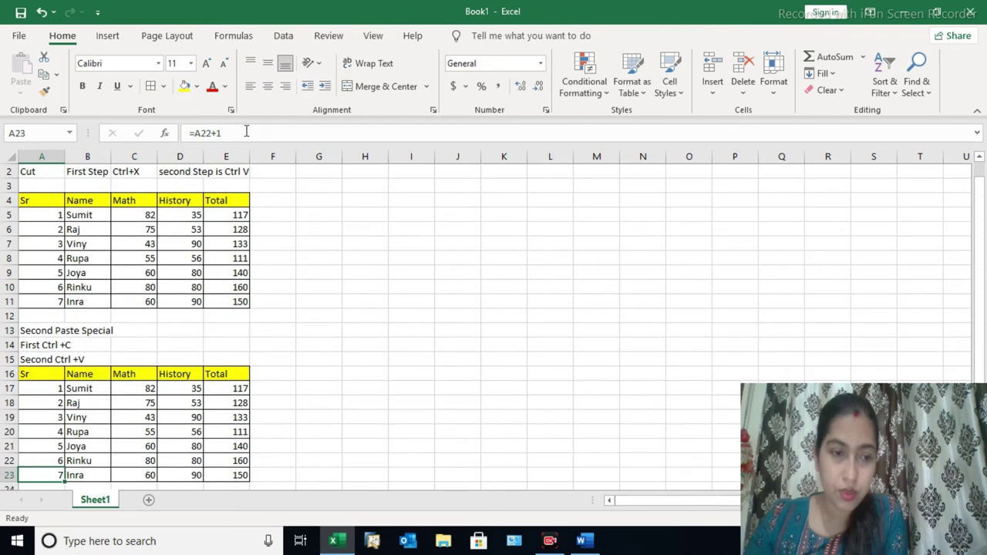
Select and copy the marks table A16:E23.
key("Up")
key("Up")
key("Up")
key("Up")
key("Up")
key("Up")
key("Up")
key("Up")
key("Up")
key("Up")
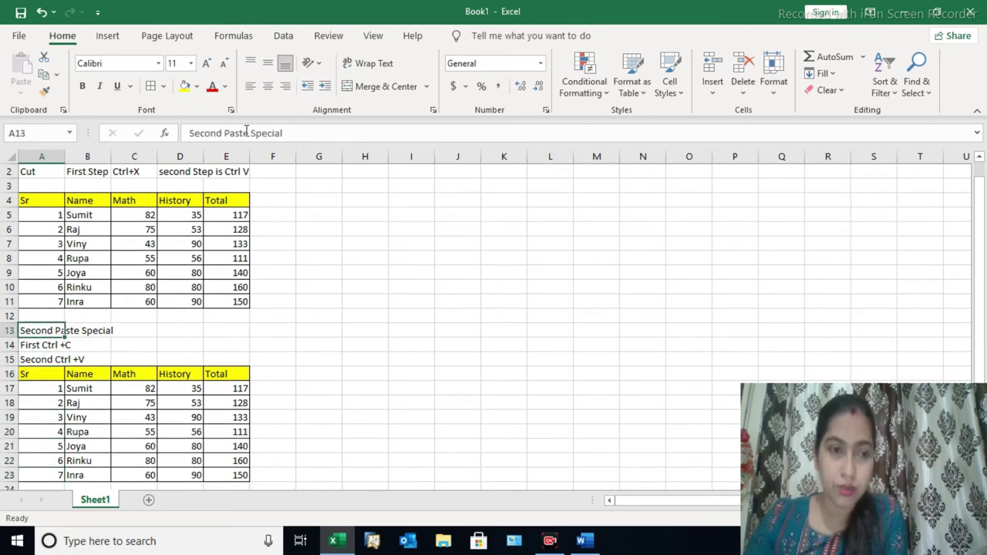
key("Down")
key("Down")
key("Down")
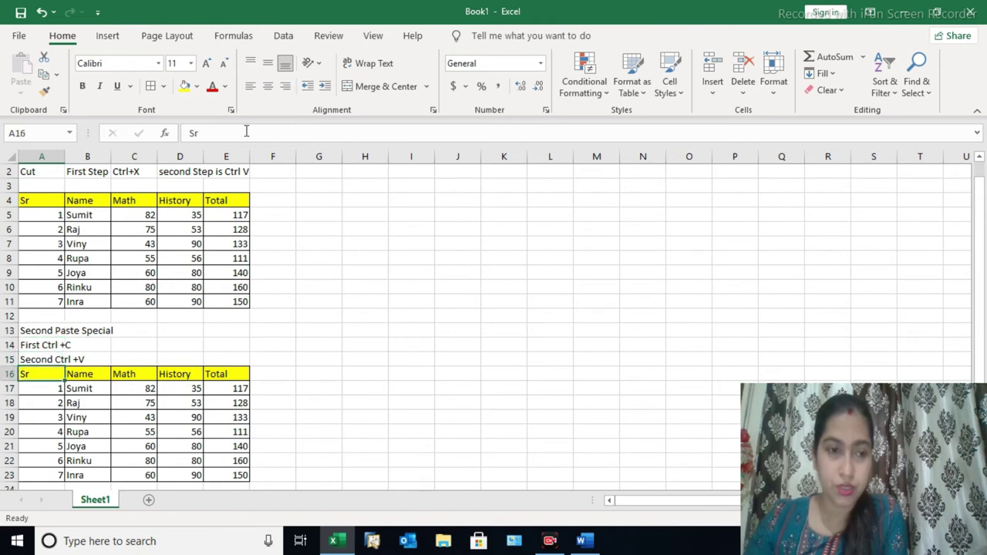
key("Up")
key("Up")
key("Up")
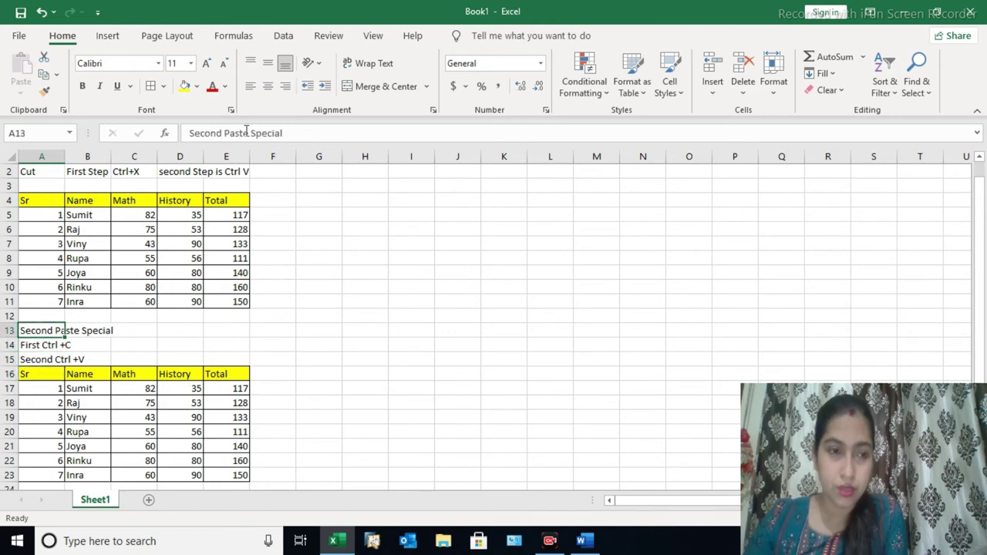
key("Down")
key("Down")
key("Down")
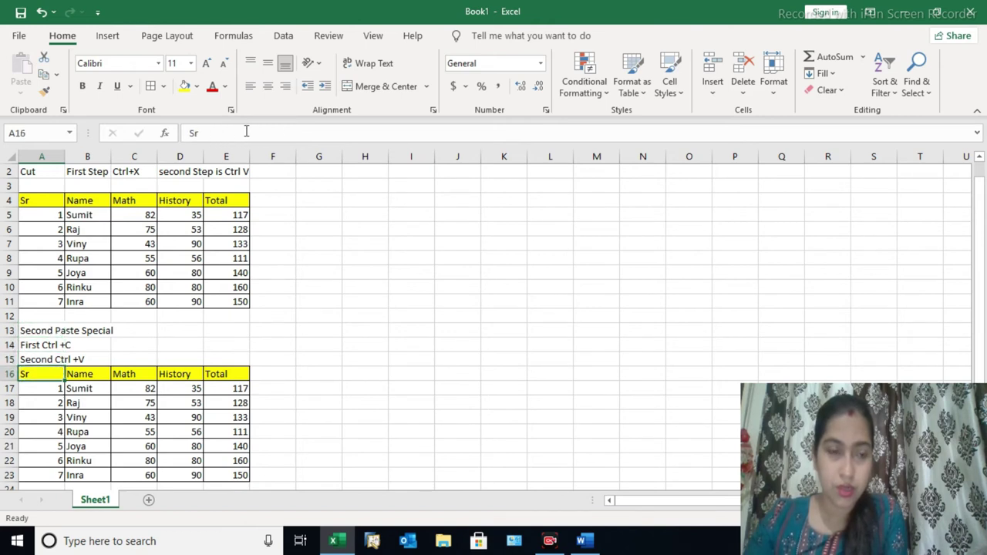
key("shift+Right")
key("shift+Right")
key("shift+Right")
key("ctrl+shift+Down")
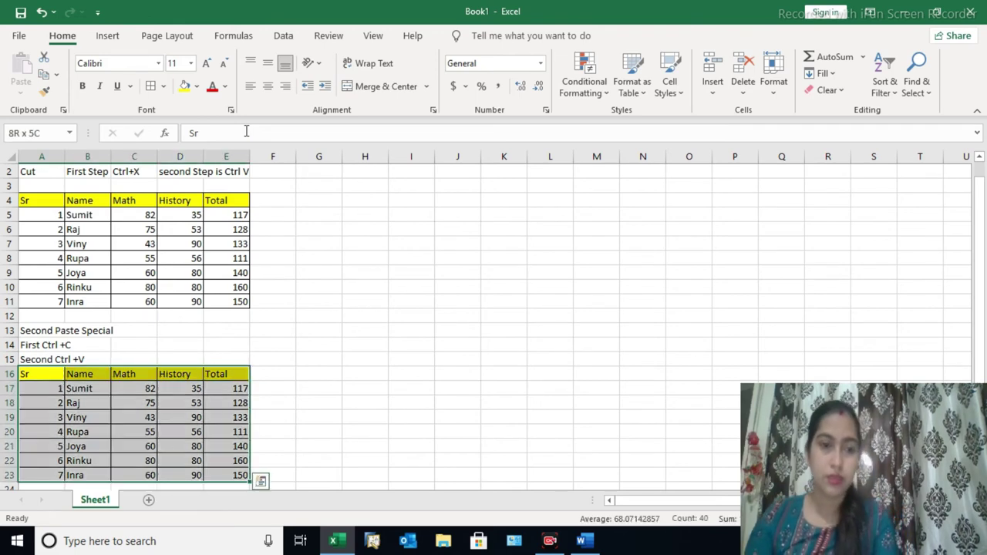
key("ctrl+c")
At A25, open Paste Special with Alt+E+S and choose Values.
key("ctrl+Down")
key("Down")
key("Down")
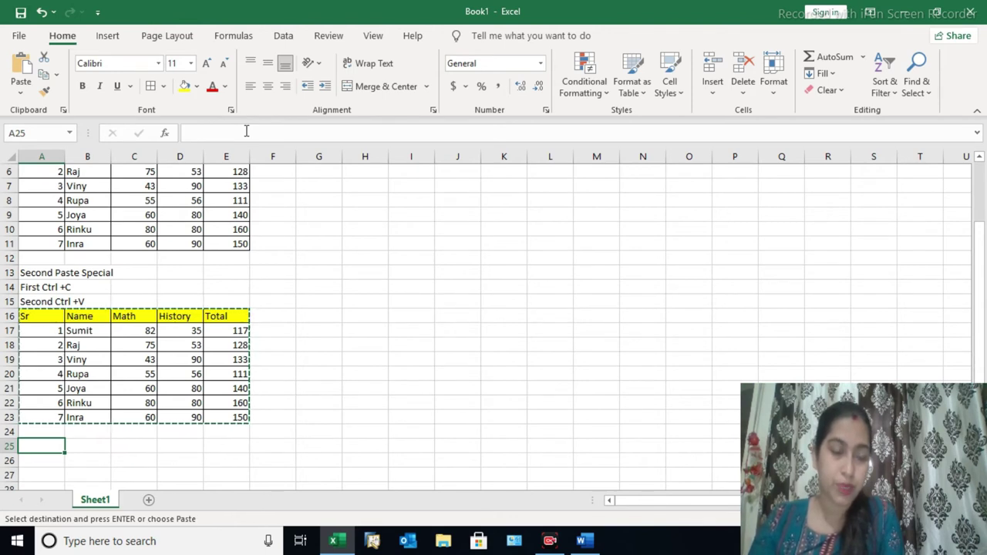
key("alt")
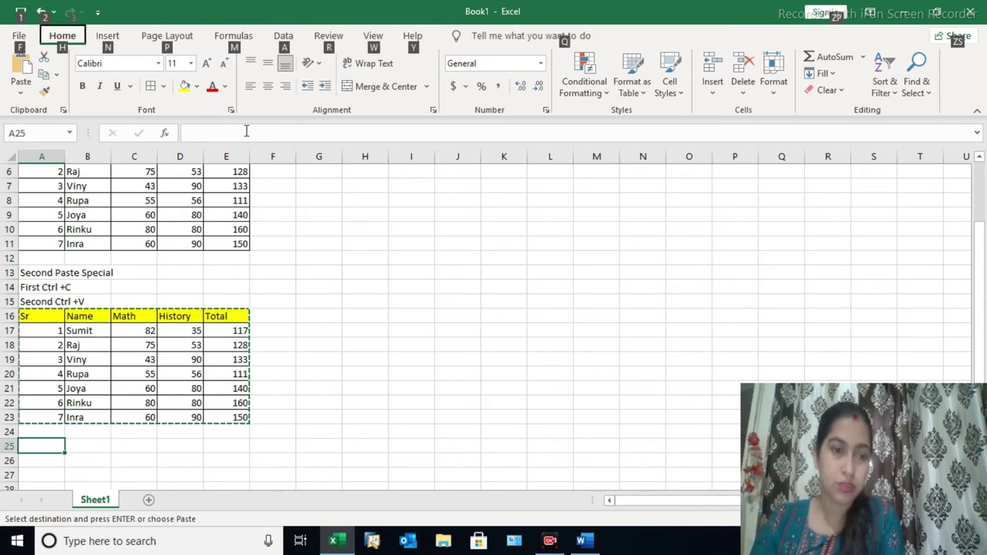
key("e")
key("s")
key("v")
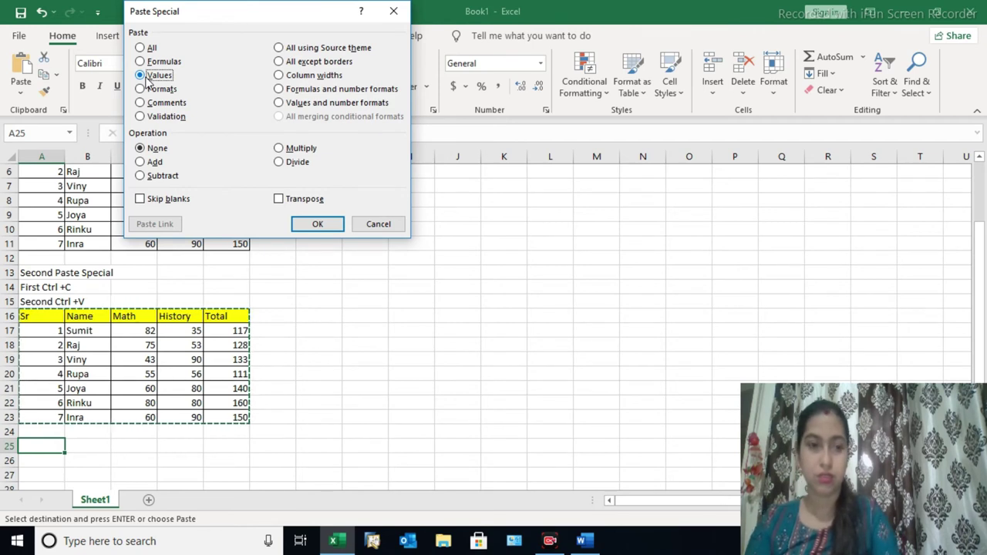
Confirm the values-only paste at A25:E32 and check the pasted header row.
left_click(316, 223)
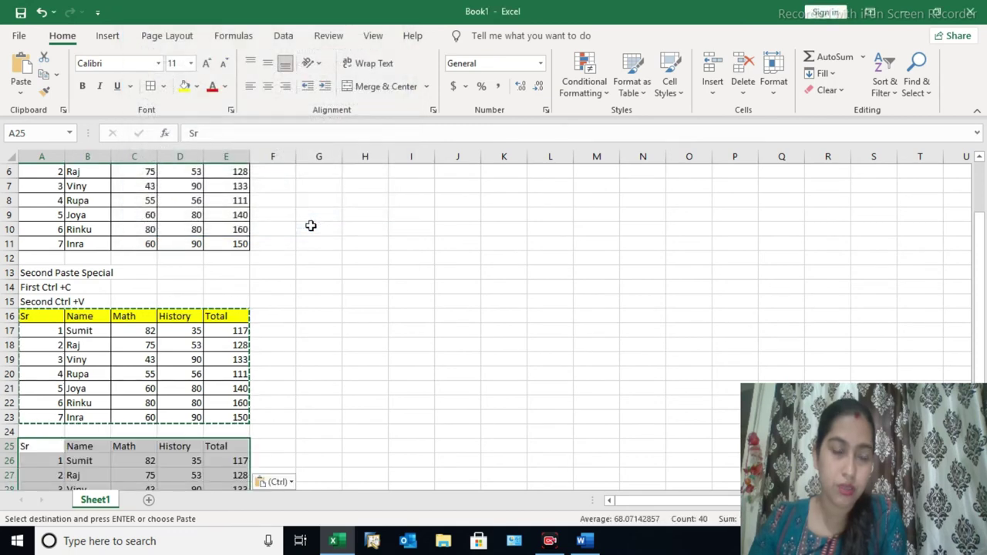
key("Down")
key("Down")
key("Down")
key("Down")
key("Down")
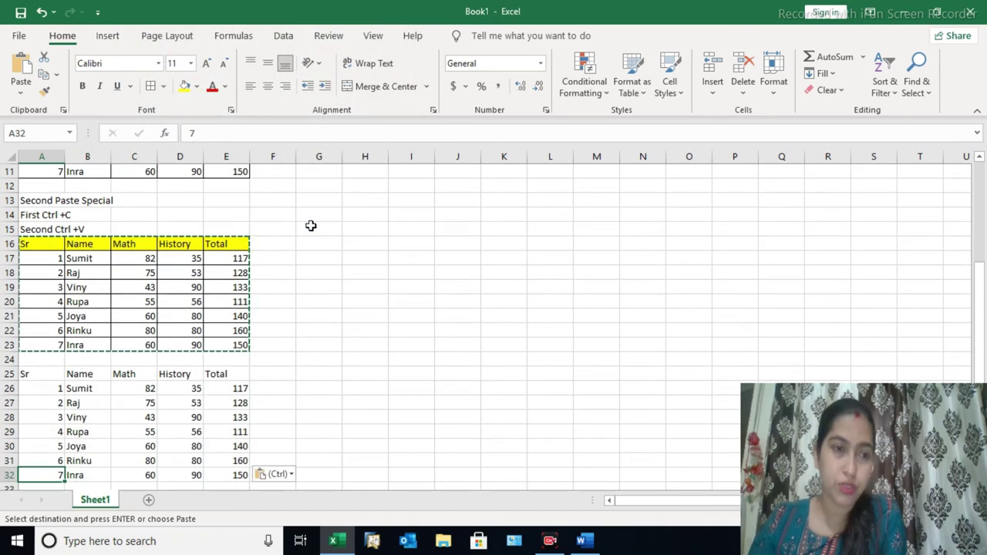
key("Up")
key("Up")
key("Up")
key("Up")
key("Up")
key("Up")
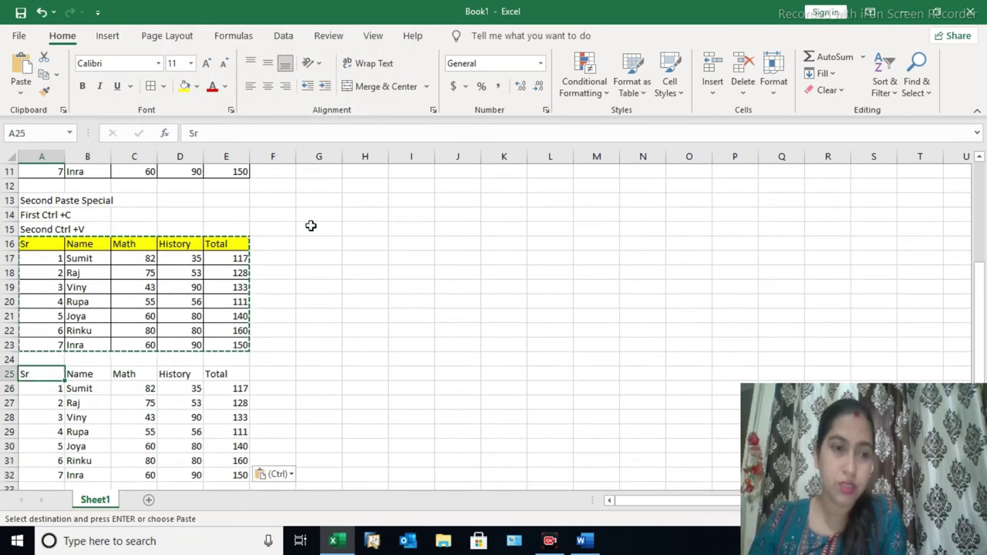
key("Right")
key("Right")
key("Right")
key("Left")
key("Left")
key("Left")
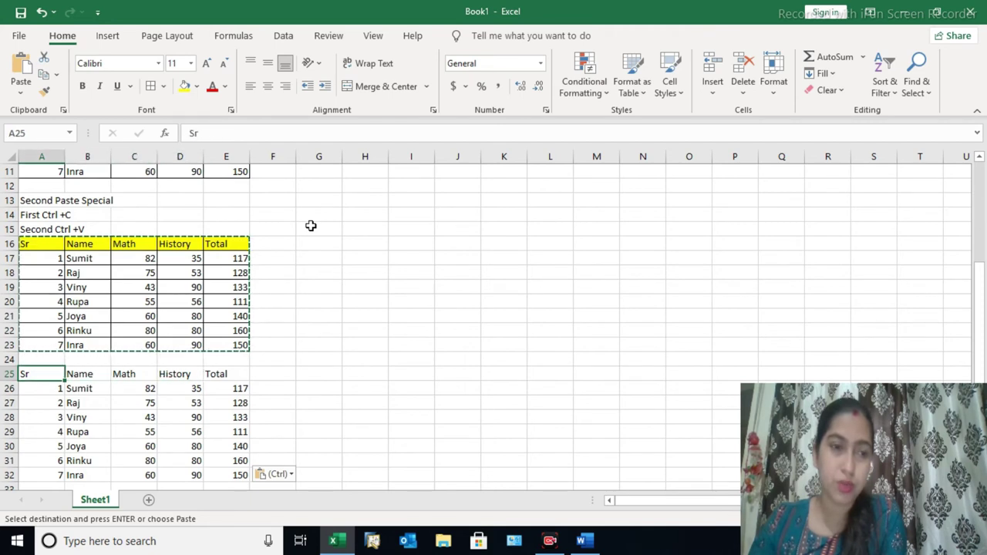
key("Right")
key("Right")
key("Left")
key("Left")
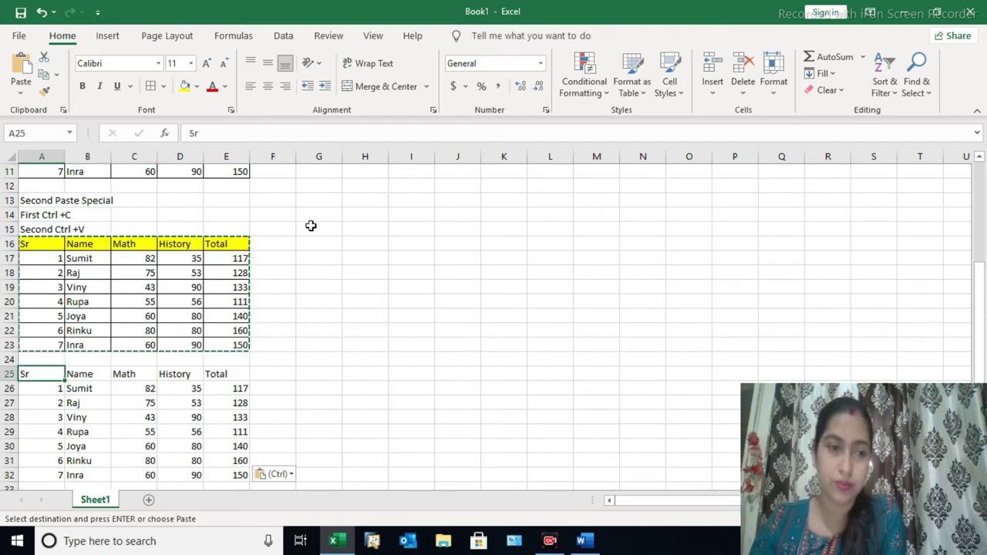
Label cell A24 'Thrid Paste Value' above the pasted table.
key("Up")
type("Th")
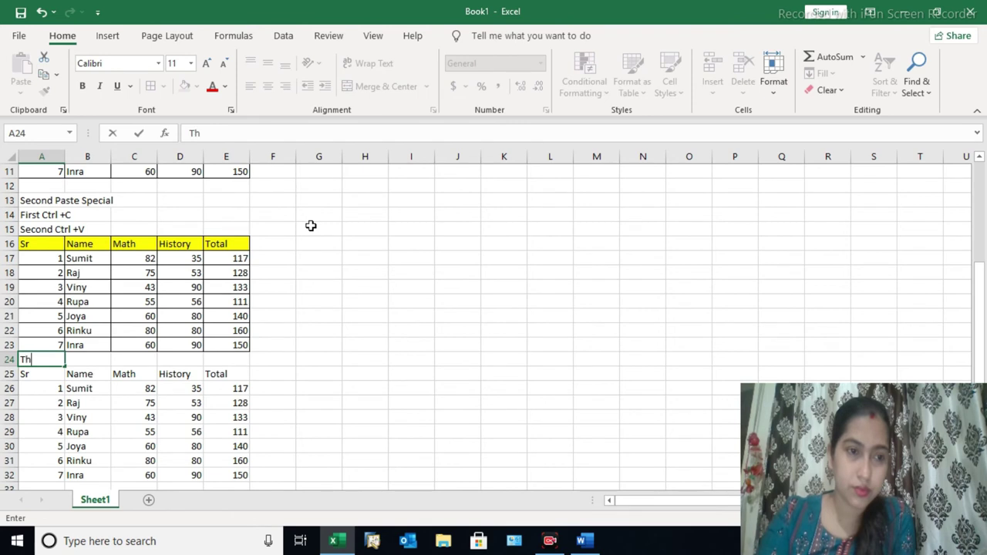
type("rid")
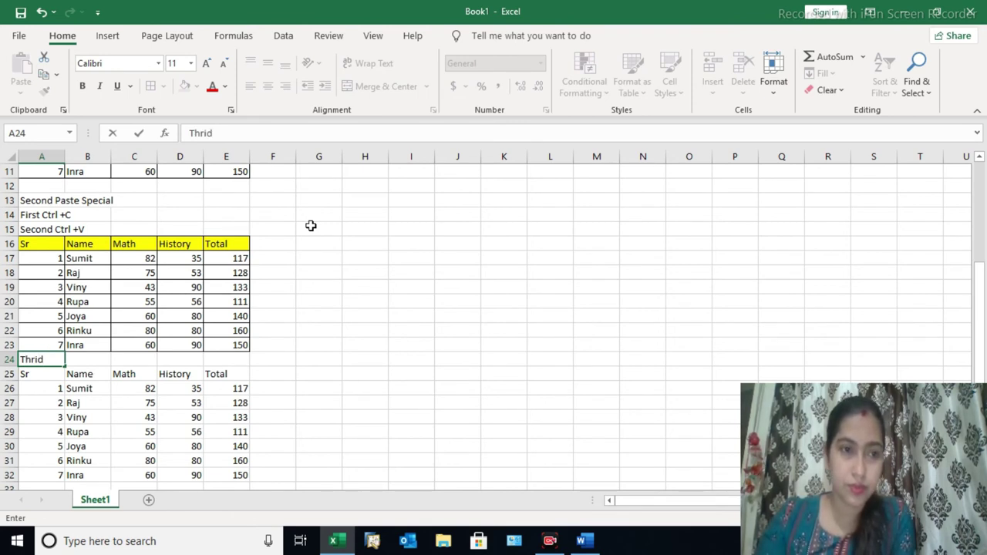
type(" Pa")
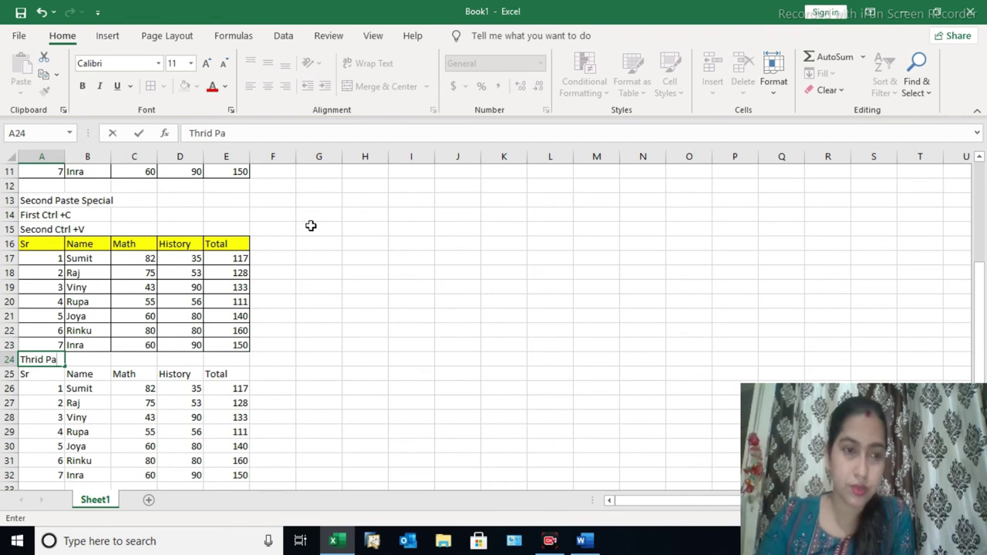
type("st")
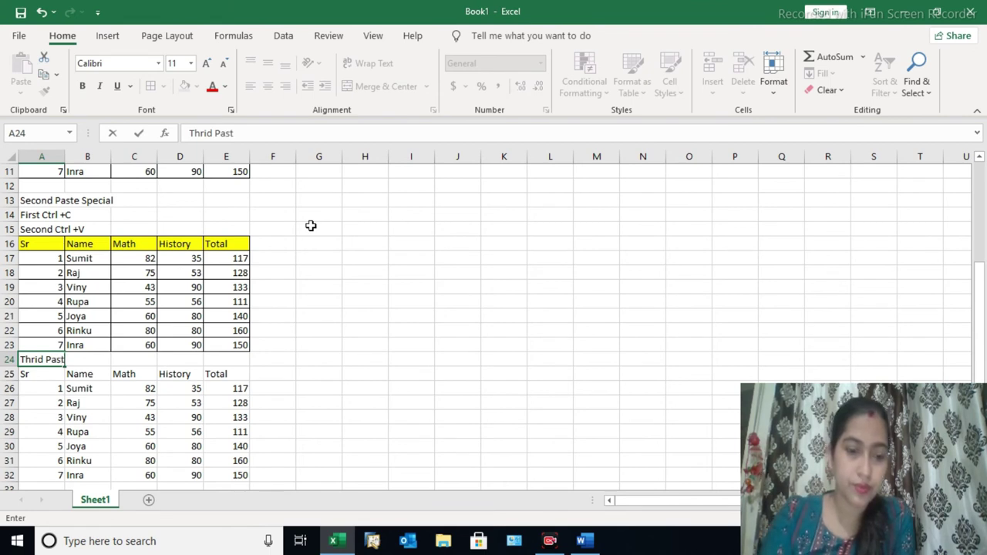
type("e Valur")
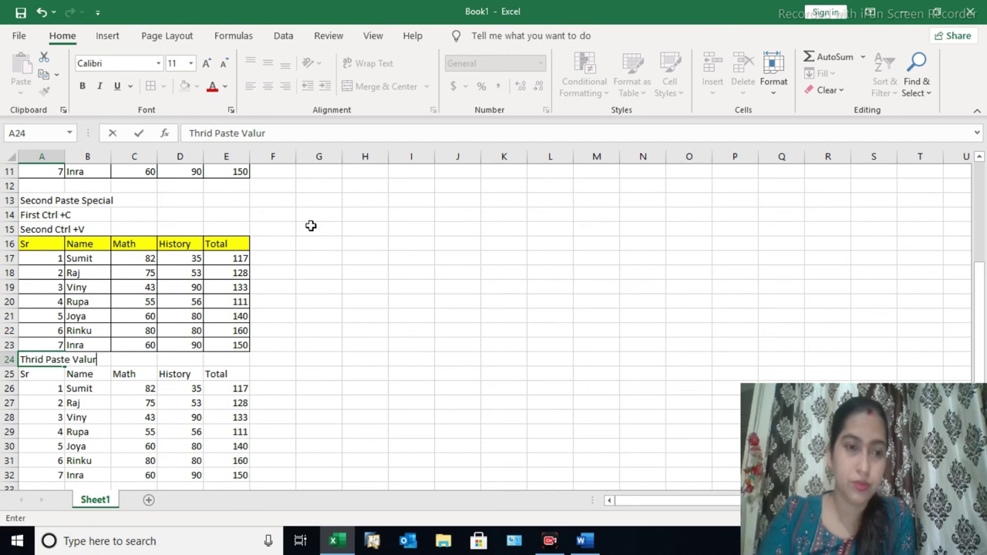
key("BackSpace")
type("e")
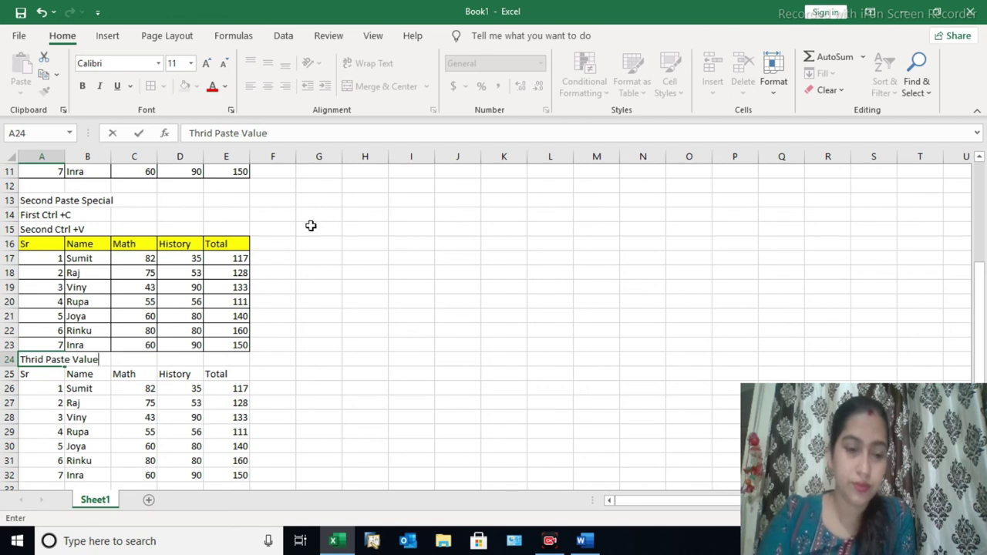
key("Return")
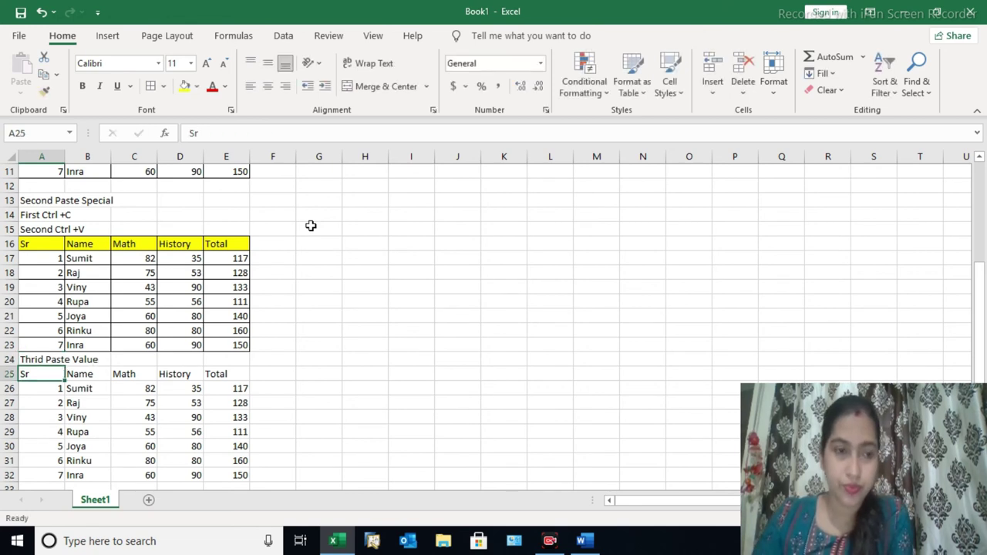
Insert two blank rows above the table header and note 'First Ctrl +C' in A25.
key("shift+space")
key("ctrl+plus")
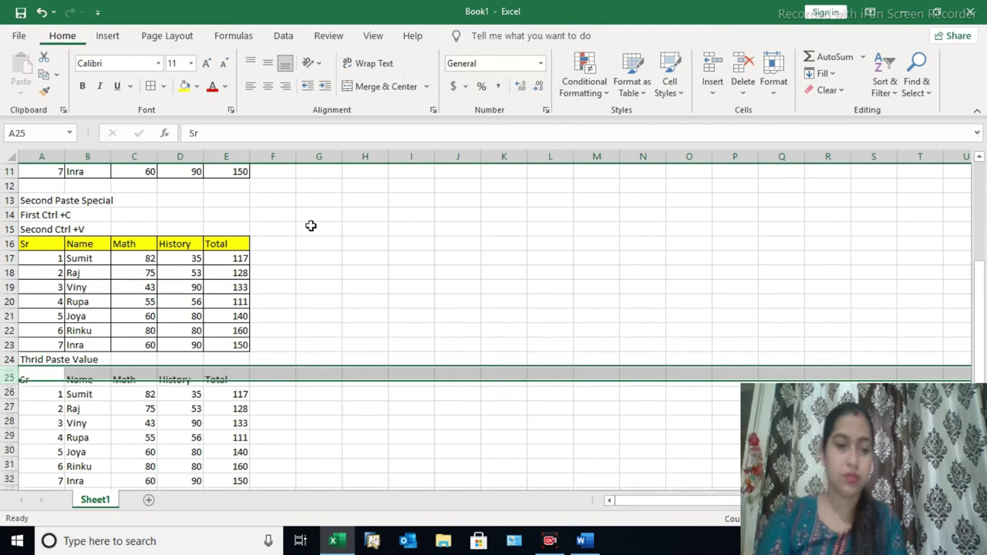
key("ctrl+plus")
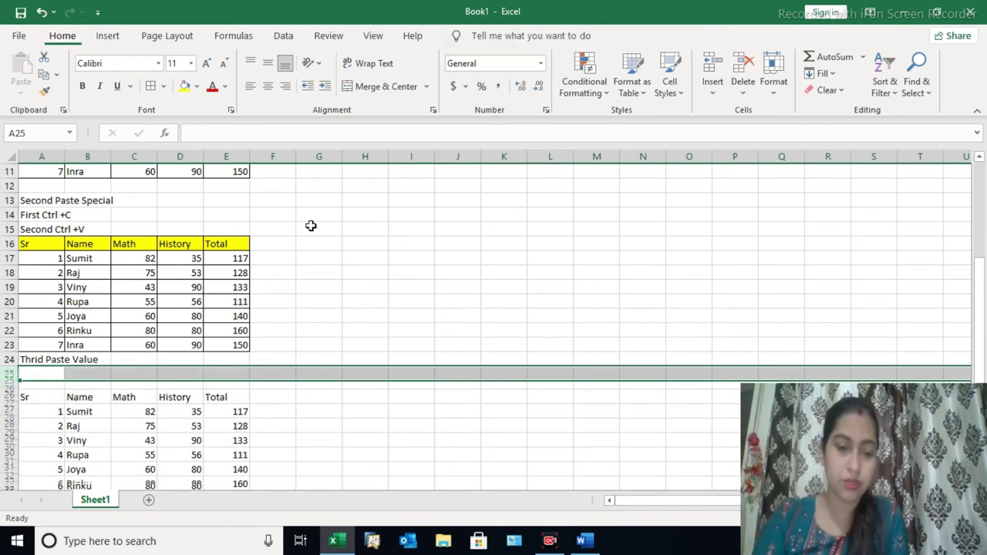
type("F")
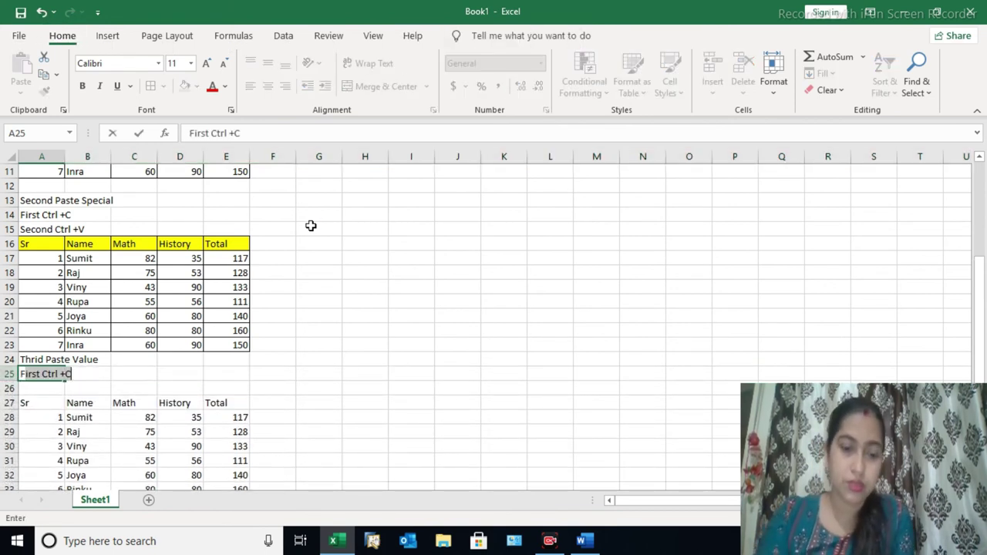
type("irst")
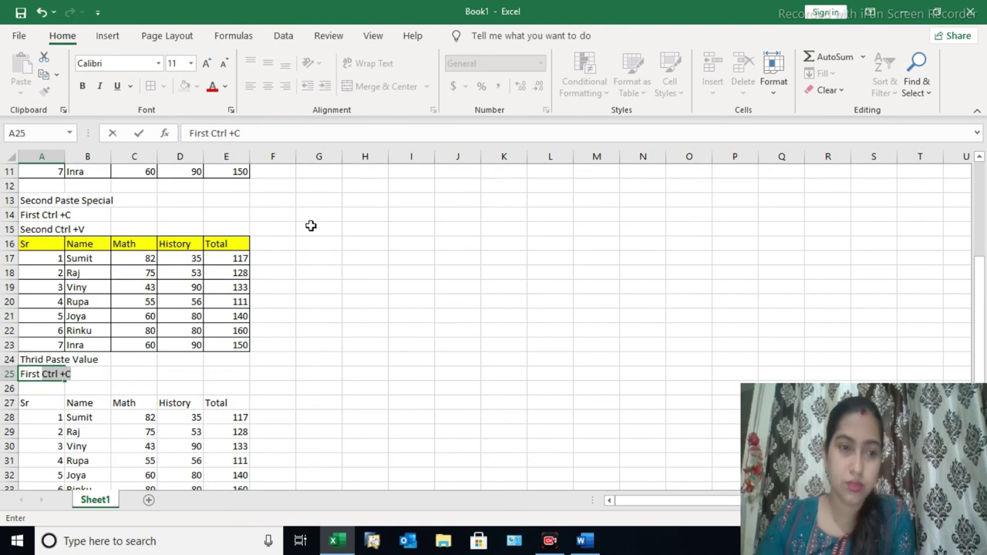
key("Return")
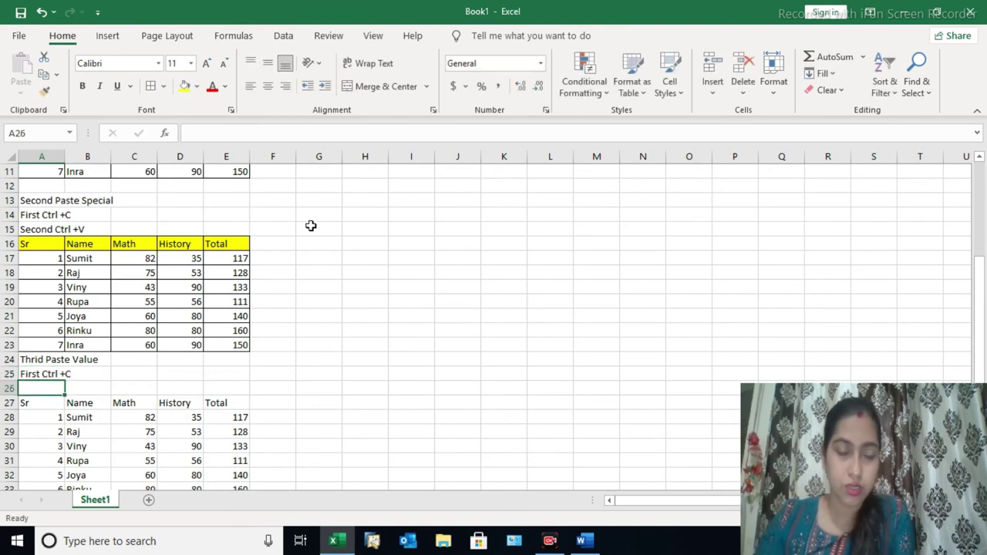
Write 'Second Atl+E+S+V' in A26, discarding an accidental entry in A27.
type("Se")
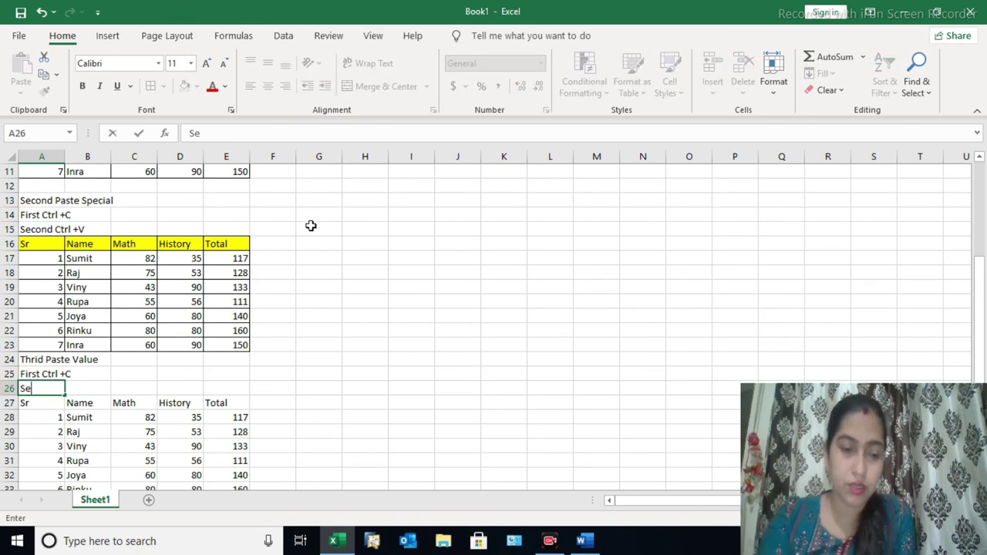
type("cond Atl")
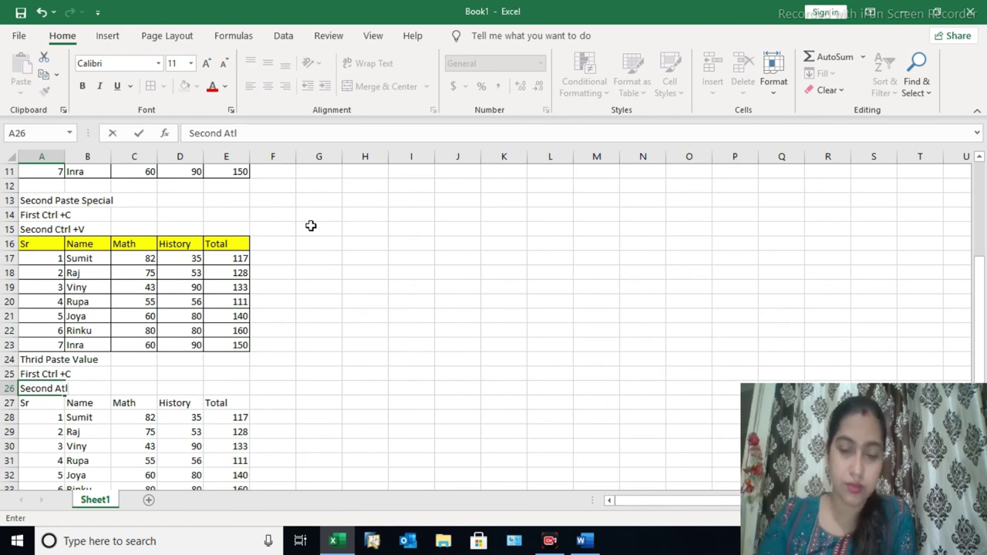
key("Return")
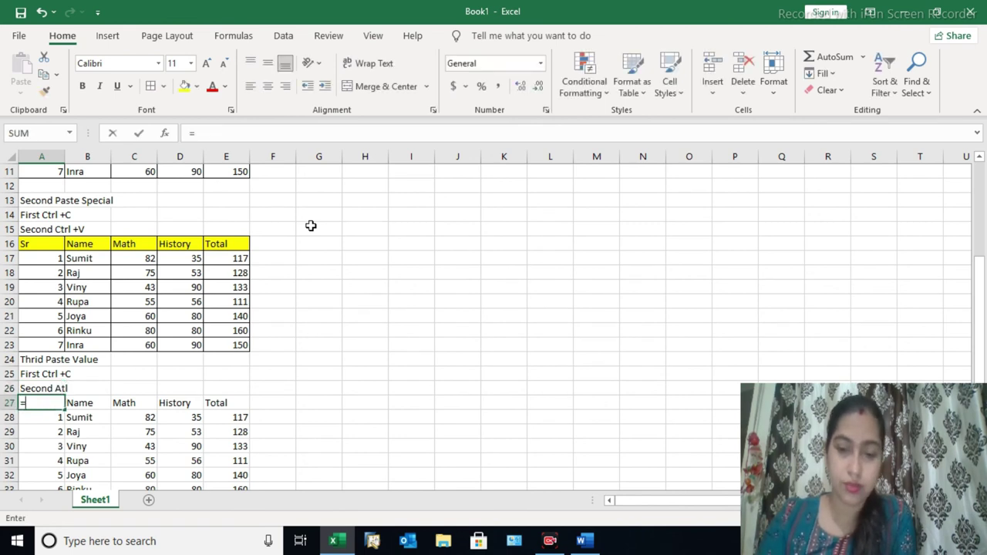
type("=es")
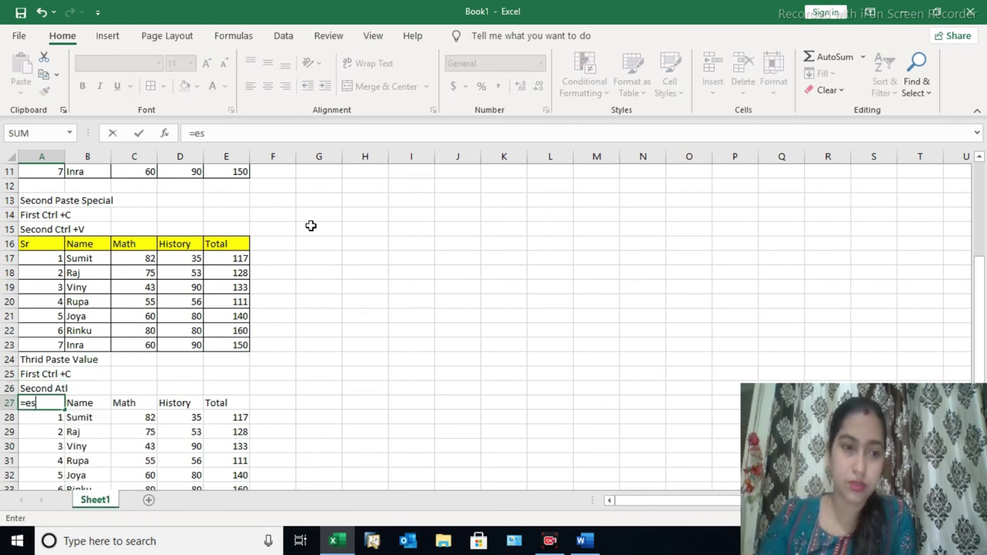
key("BackSpace")
key("Escape")
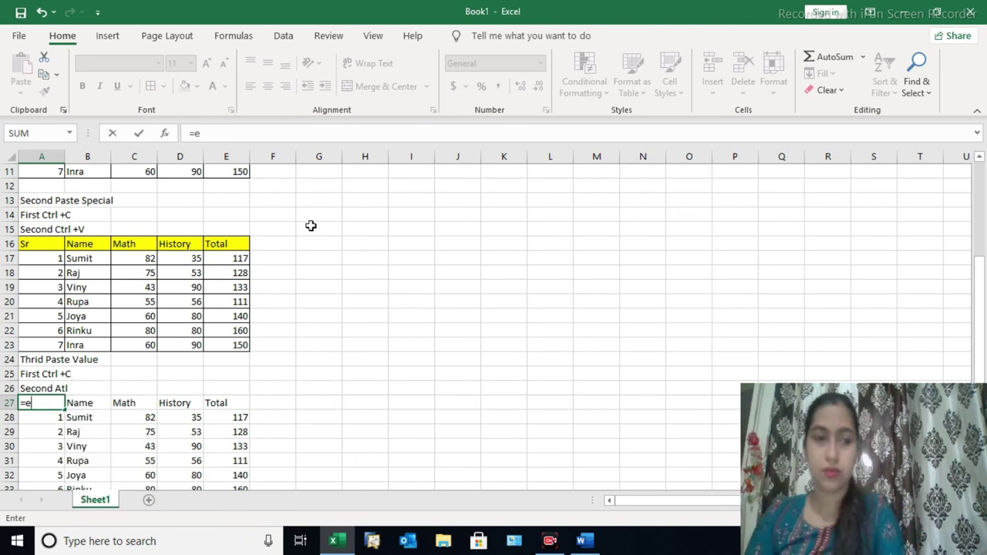
key("Escape")
key("Up")
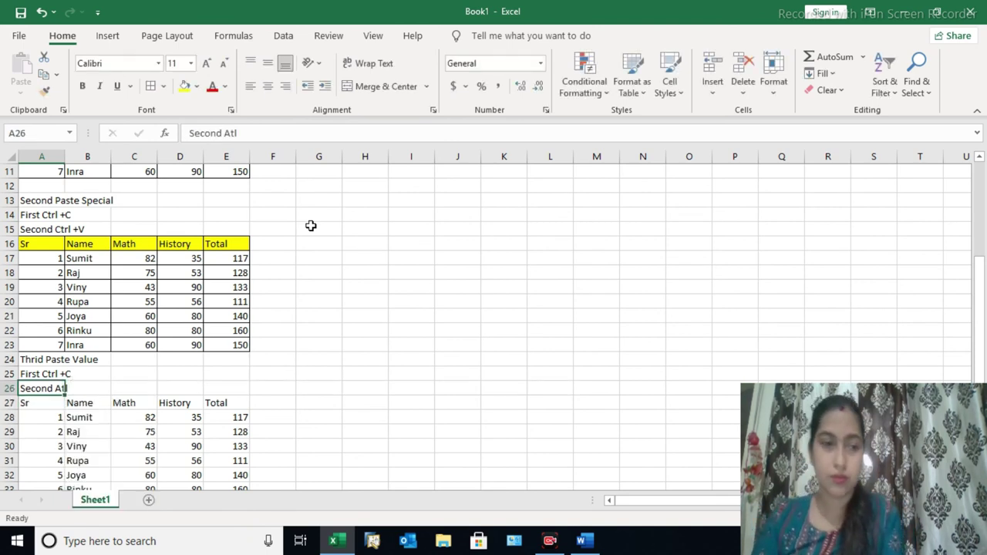
left_click(278, 132)
type("+e")
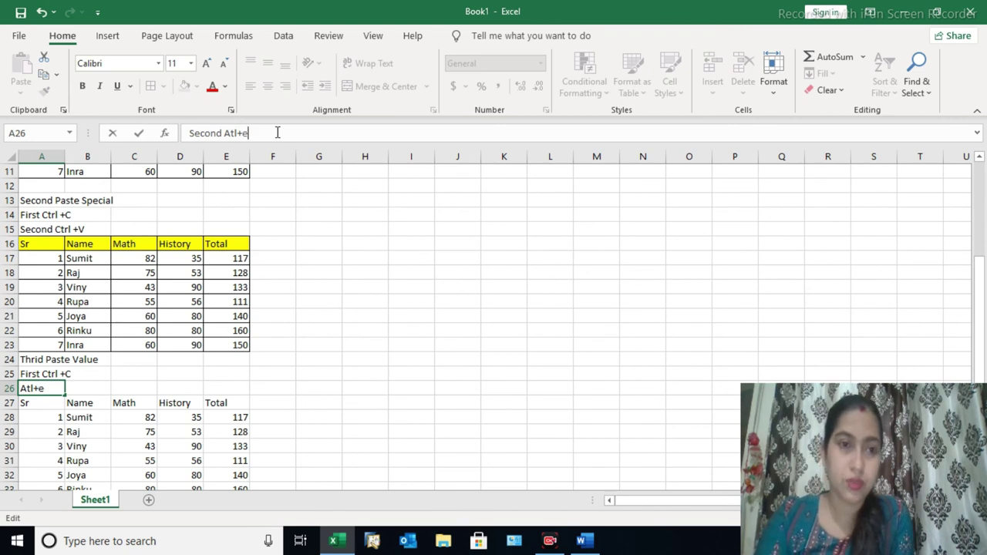
key("BackSpace")
type("E+")
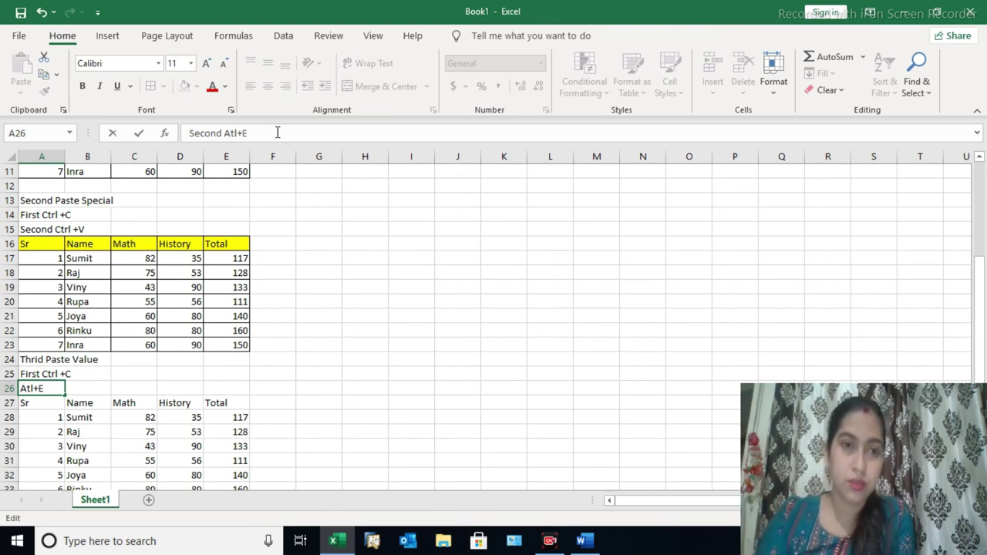
type("S")
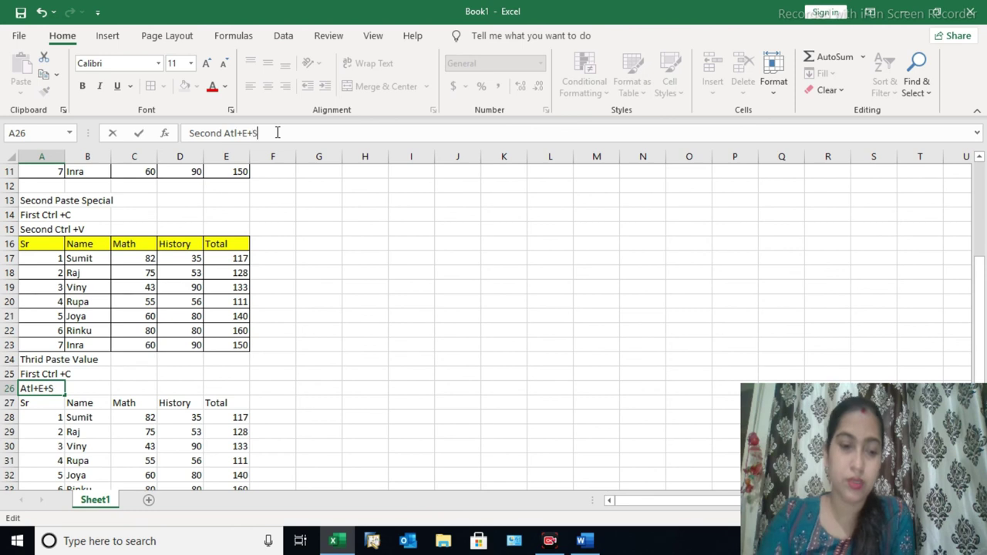
type("+")
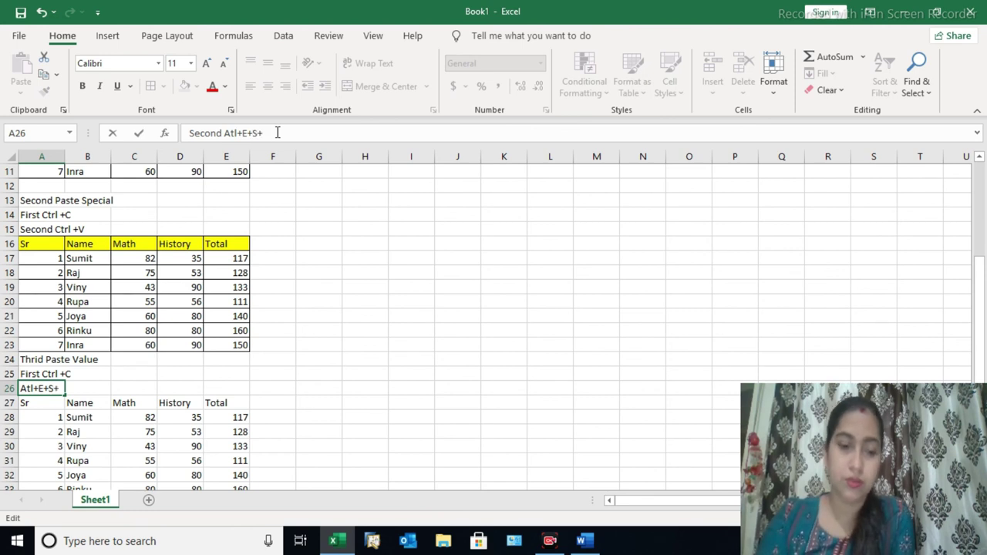
type("V")
key("Return")
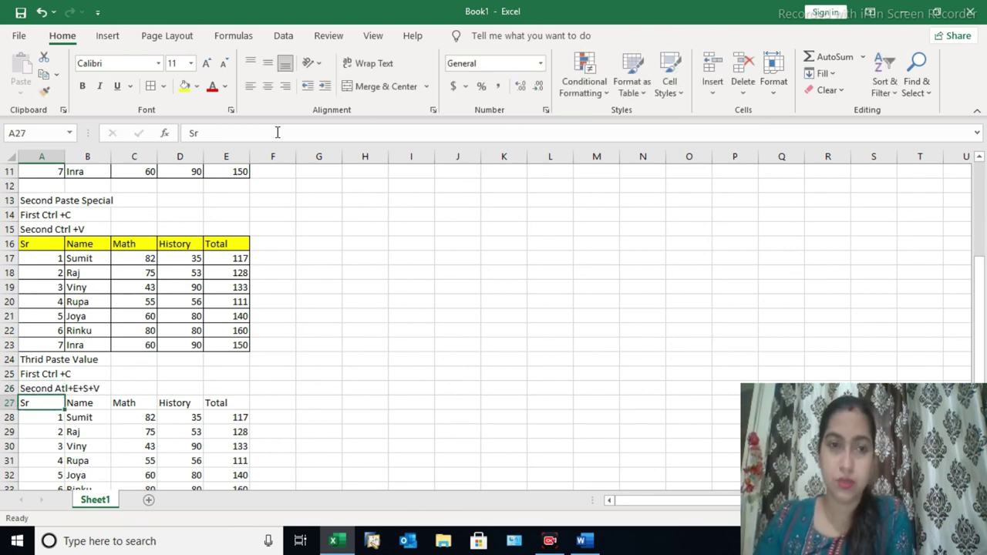
Select the values-only table A27:E34 and give it a yellow fill.
scroll(277, 133, "down", 2)
key("shift+Right")
key("shift+Right")
key("shift+Right")
key("shift+Right")
key("shift+Down")
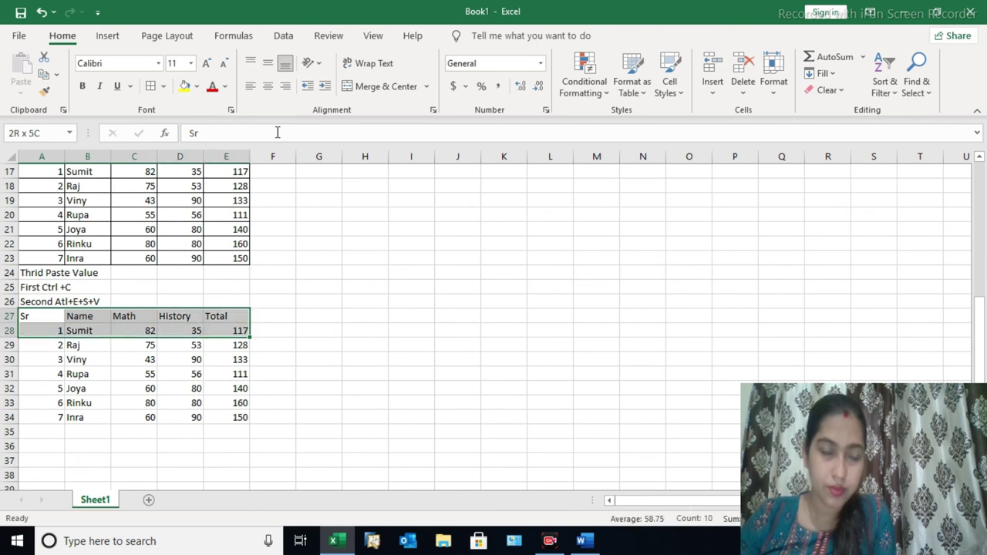
key("shift+Down")
key("shift+Down")
key("shift+Down")
key("shift+Down")
key("shift+Down")
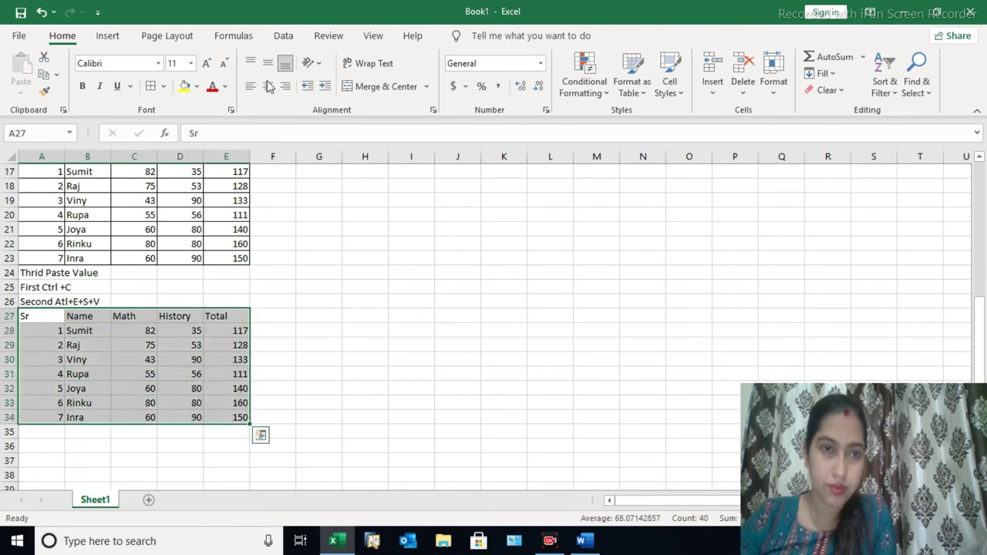
left_click(185, 87)
Compare the original totals' formulas with the pasted totals, confirming they are plain values.
key("Up")
key("Up")
key("Up")
key("Right")
key("Right")
key("Right")
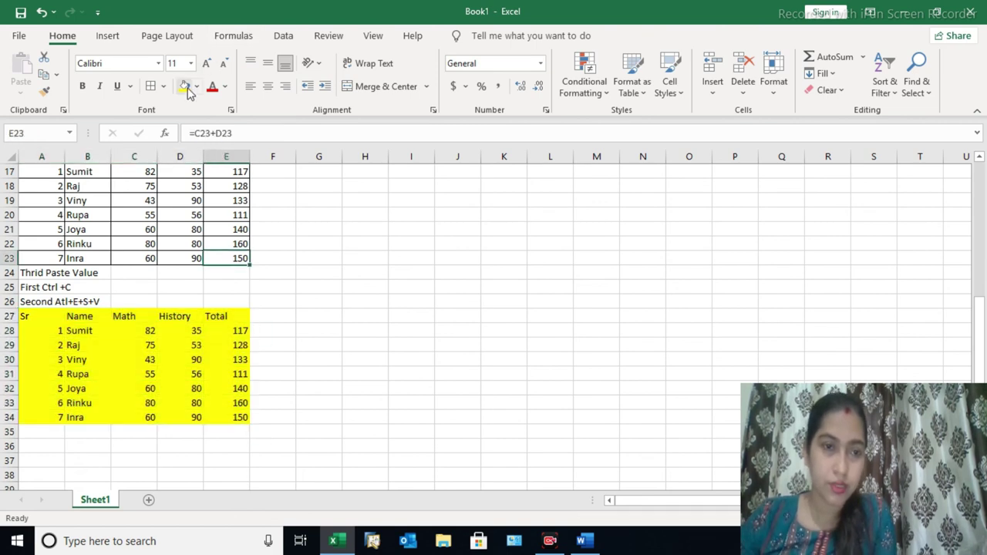
key("Up")
key("Up")
key("Up")
key("Up")
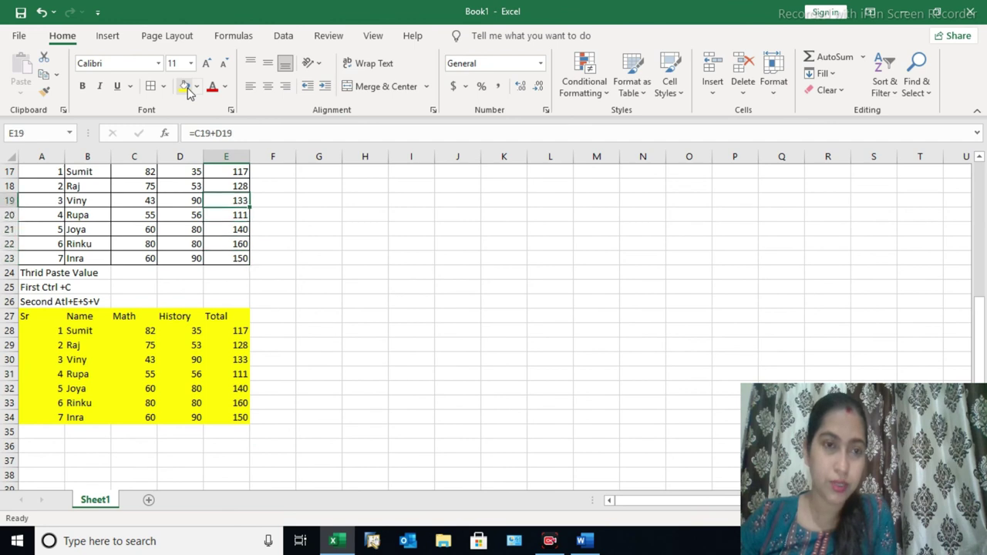
key("Up")
key("Down")
key("Down")
key("Down")
key("Down")
key("Down")
key("Down")
key("Down")
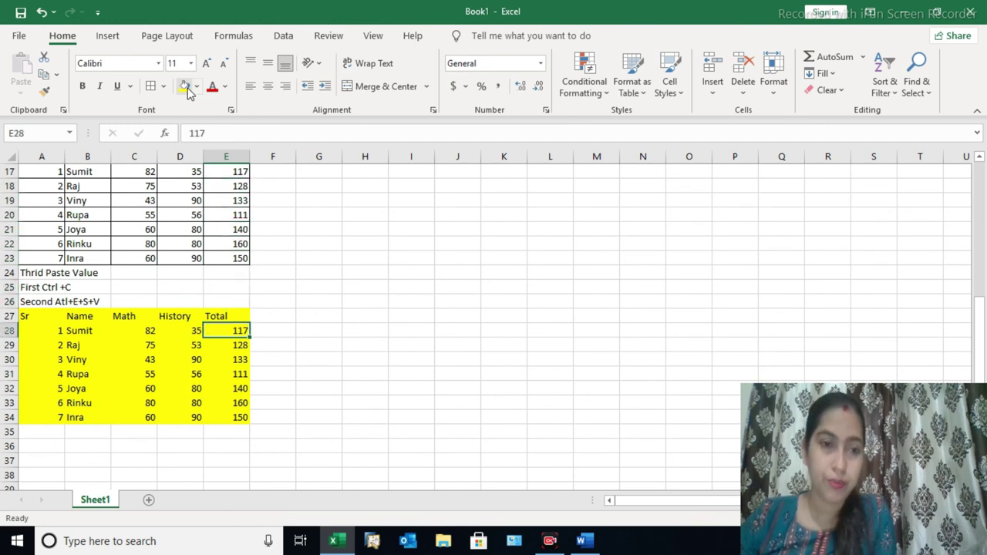
key("Down")
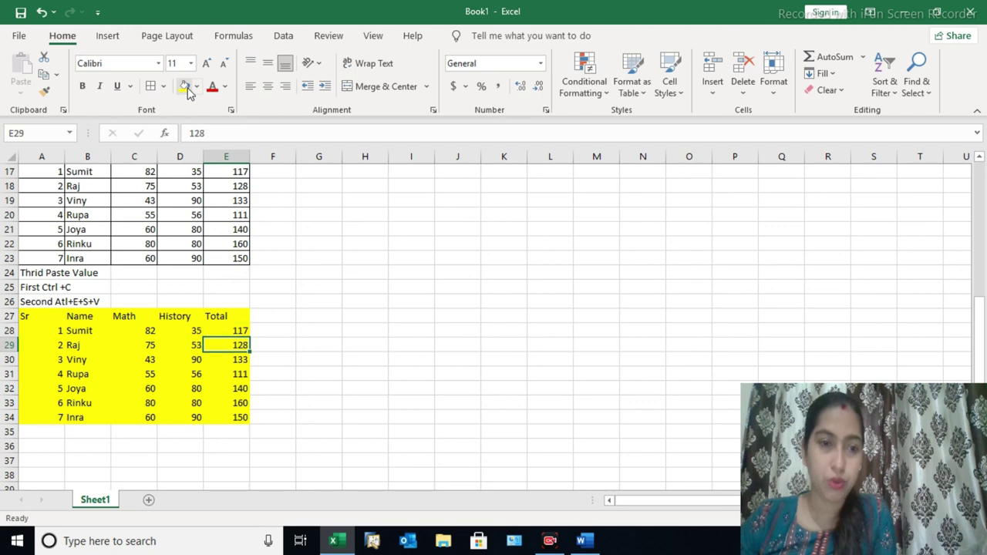
key("Down")
key("Down")
key("Down")
key("Down")
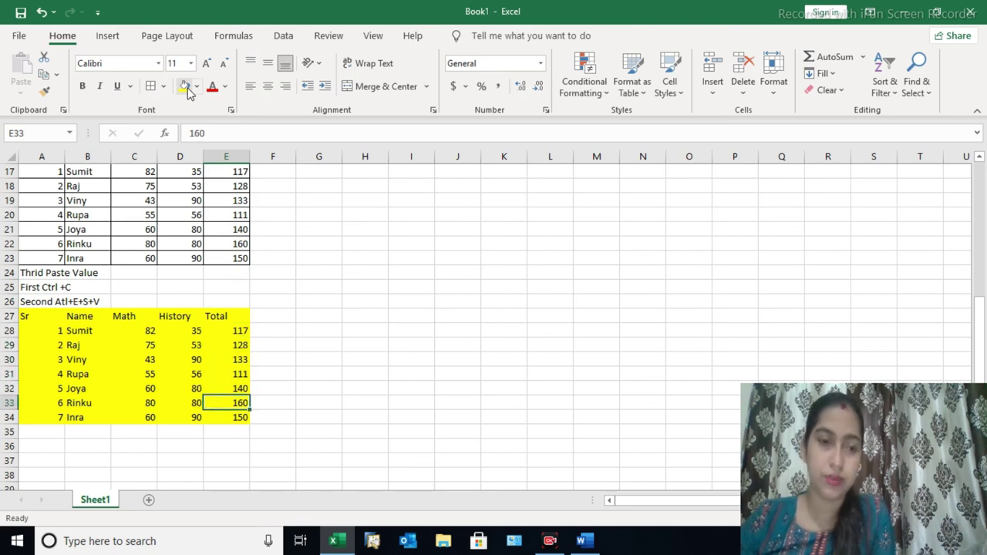
key("Down")
key("Left")
key("Left")
key("Left")
key("Left")
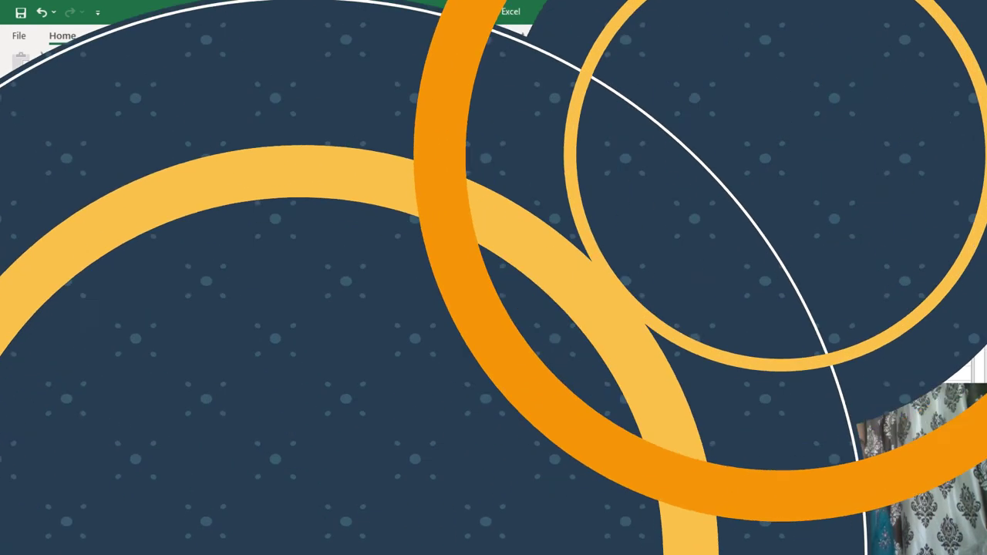